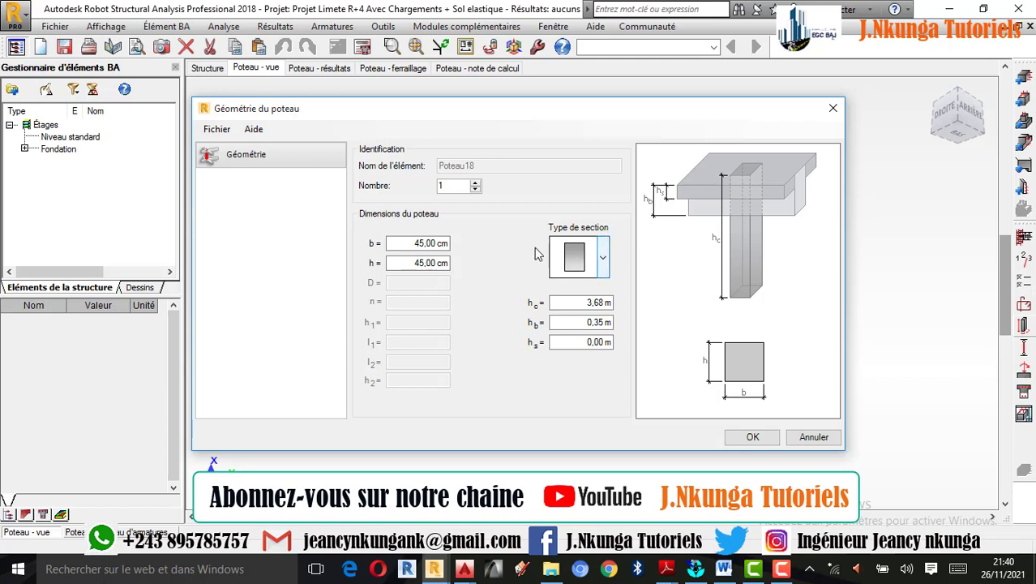
Change the column's section type from rectangular to the L-shaped section
click(603, 259)
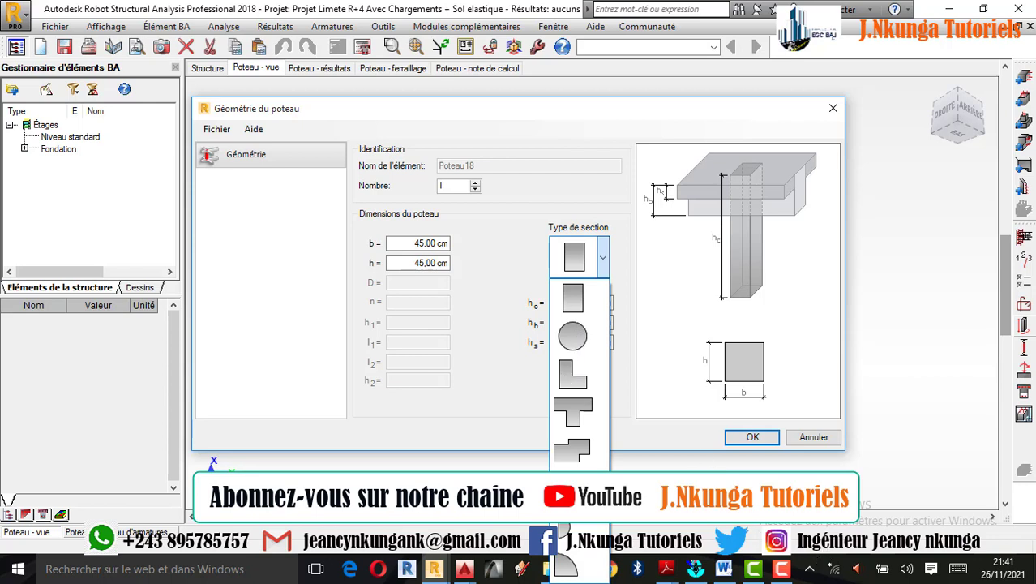
click(785, 571)
click(604, 258)
click(581, 380)
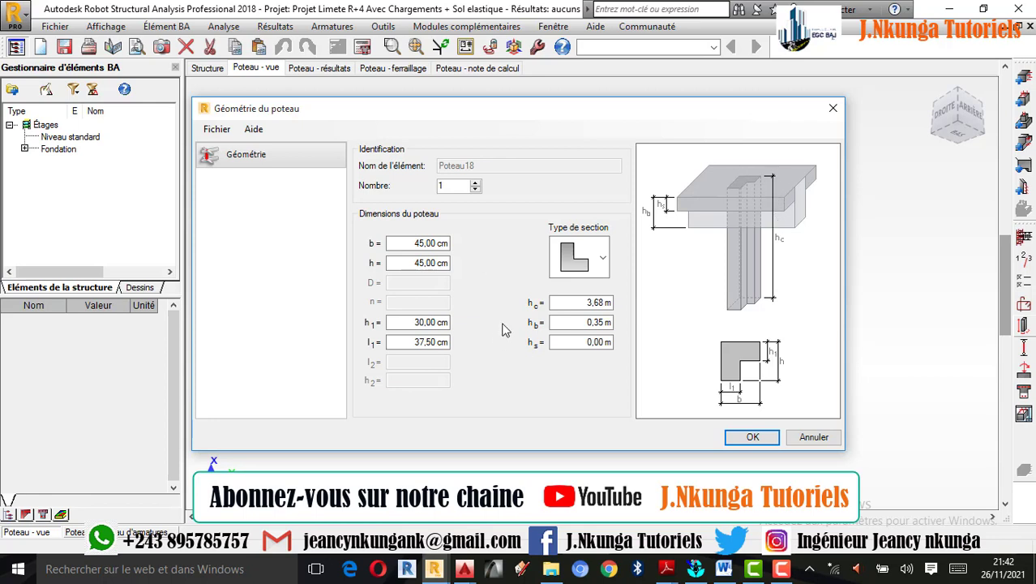
Set the L-section's overall dimensions to b = 30 cm and h = 40 cm
click(429, 245)
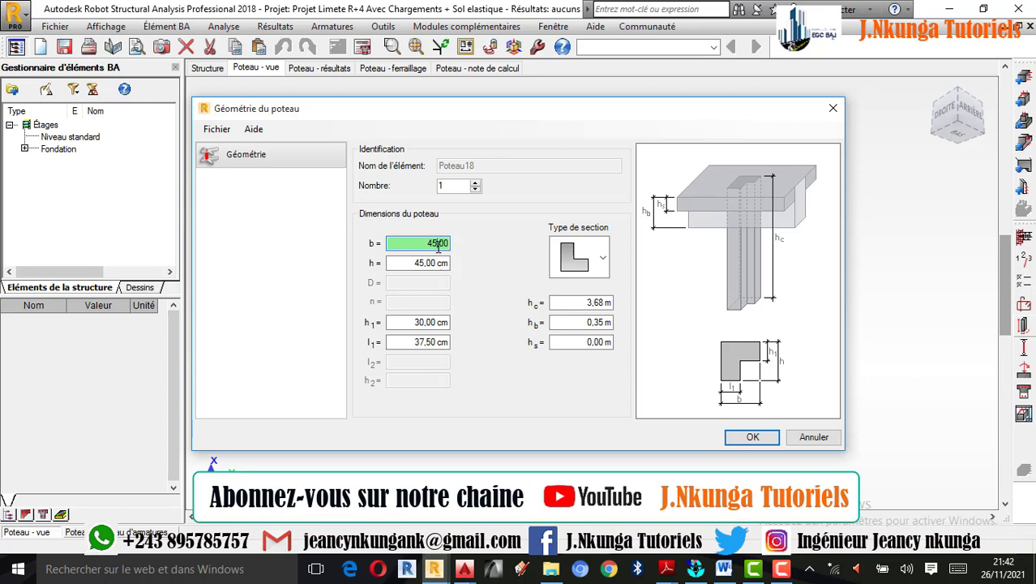
key(BackSpace)
key(BackSpace)
key(BackSpace)
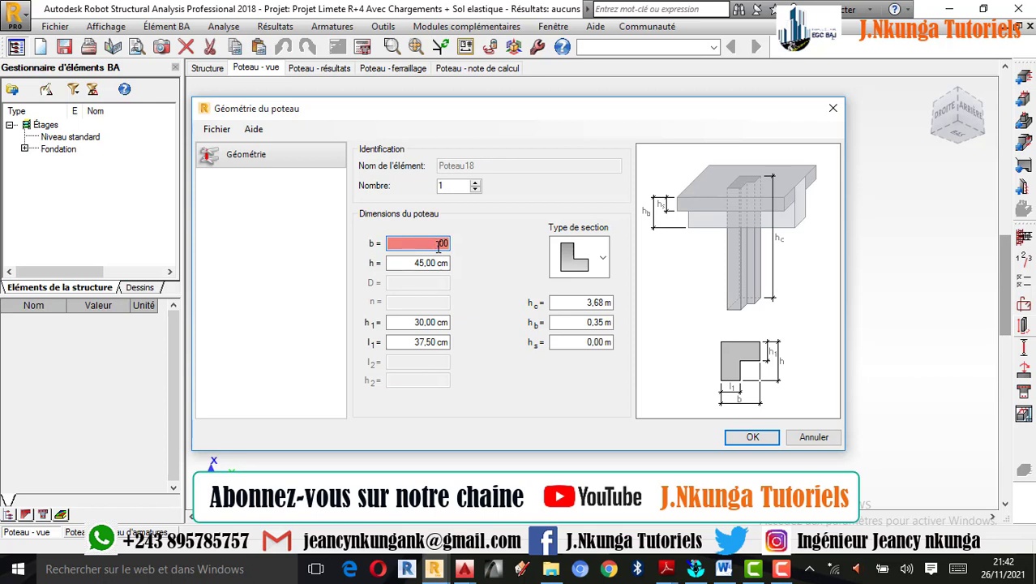
text(30,)
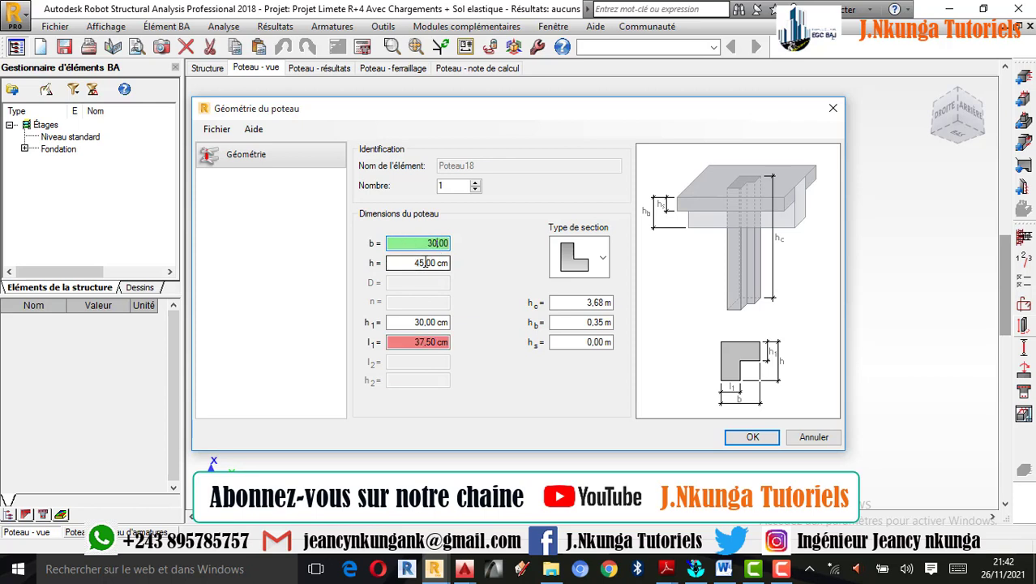
click(428, 262)
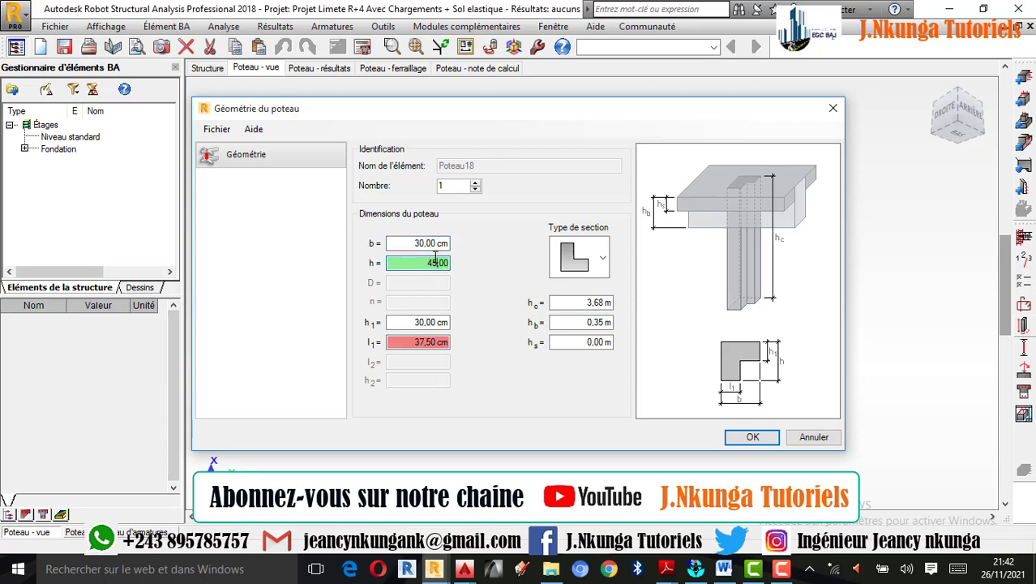
key(BackSpace)
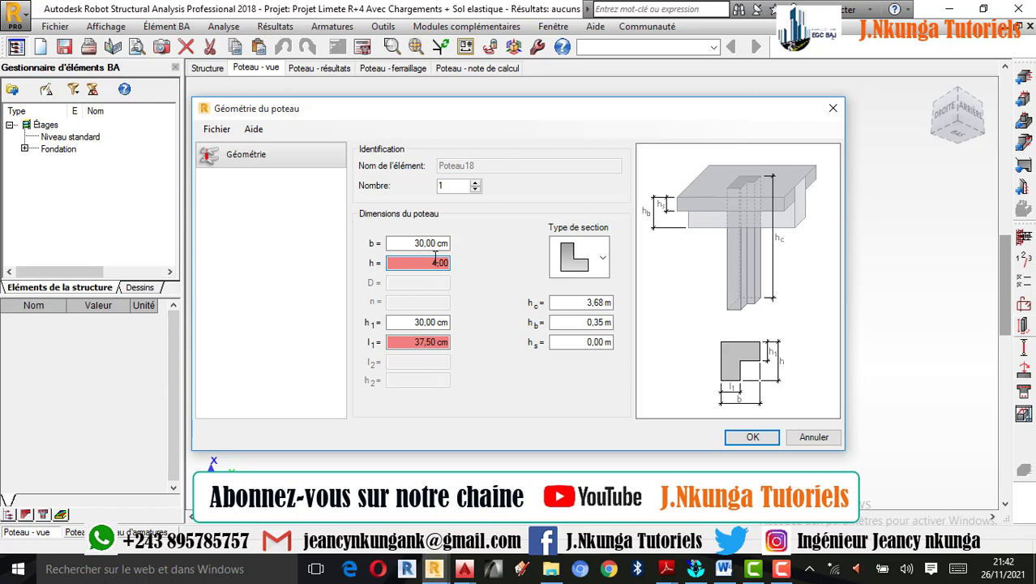
text(0)
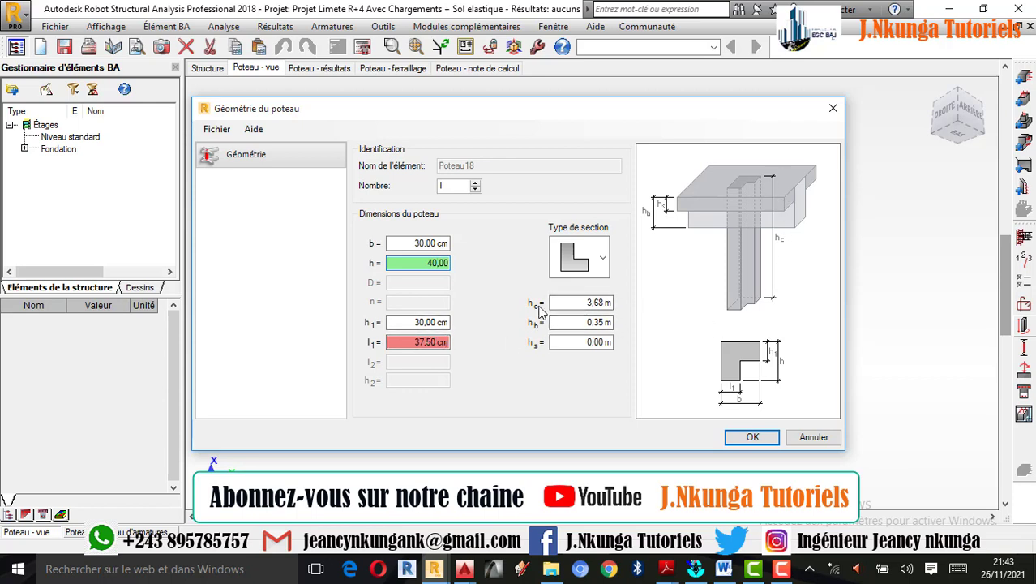
Set the column height hc to 4 m and try to apply the geometry
click(605, 303)
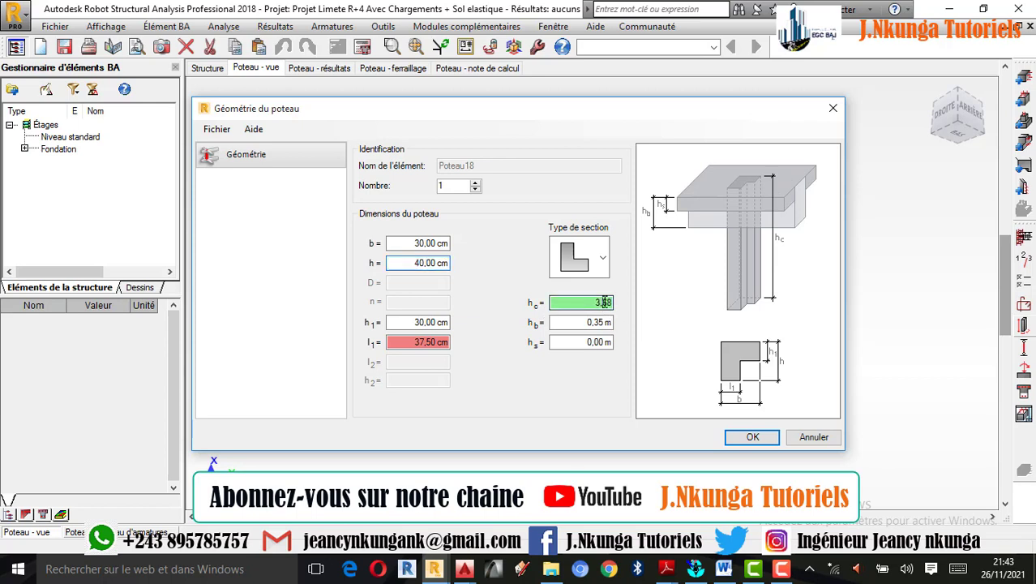
key(BackSpace)
key(BackSpace)
key(BackSpace)
key(BackSpace)
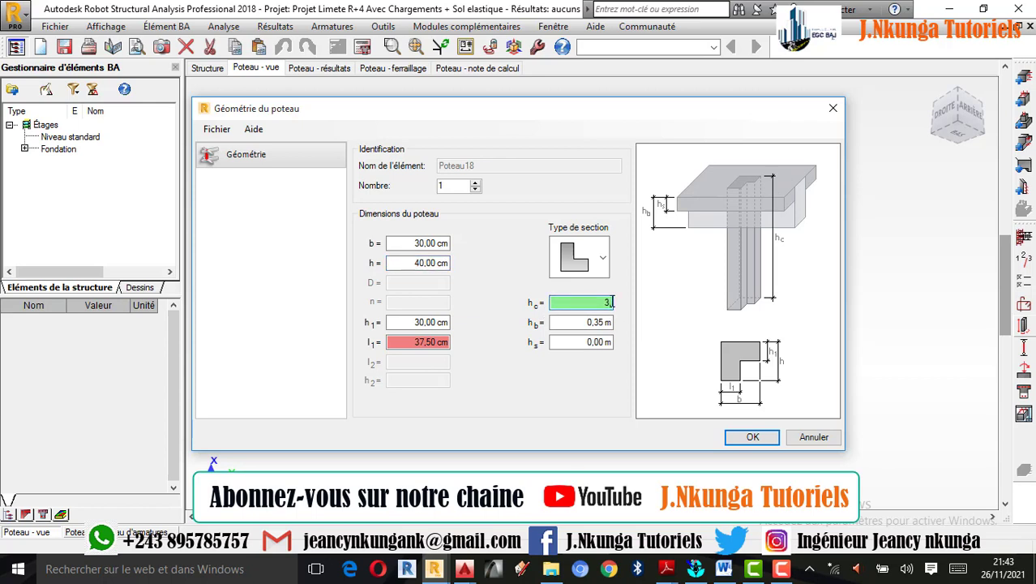
text(4)
click(589, 323)
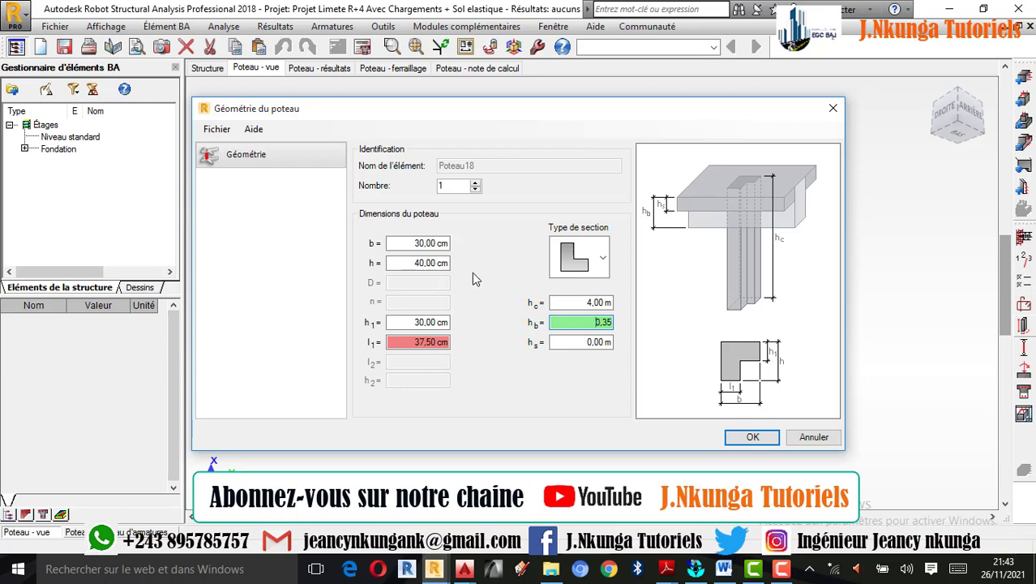
click(753, 439)
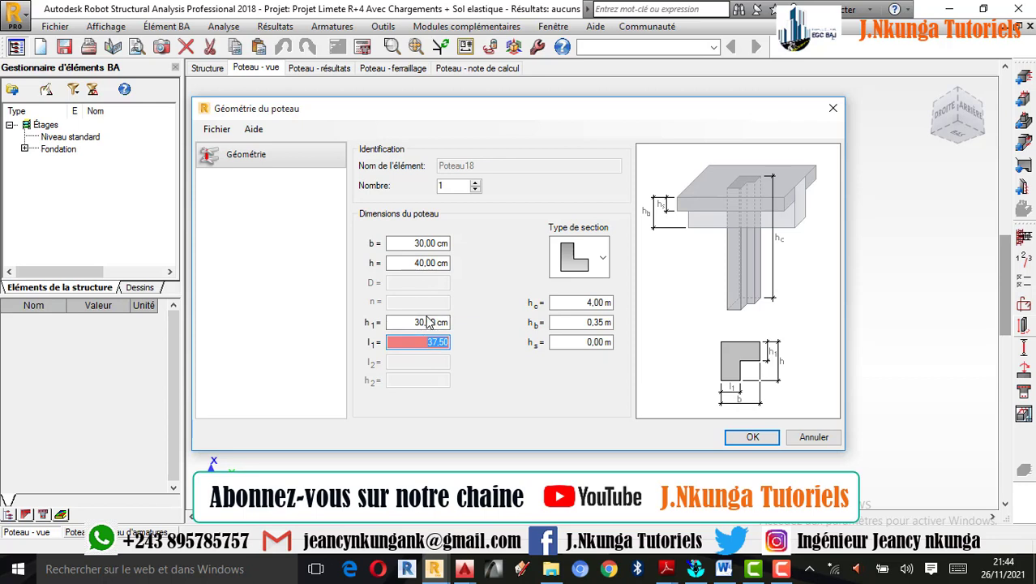
Set the L-section's l1 dimension to 25 cm and apply the column geometry
click(437, 342)
key(BackSpace)
text(0)
drag(430, 346, 515, 348)
text(30)
click(753, 439)
text(4020)
key(BackSpace)
text(5)
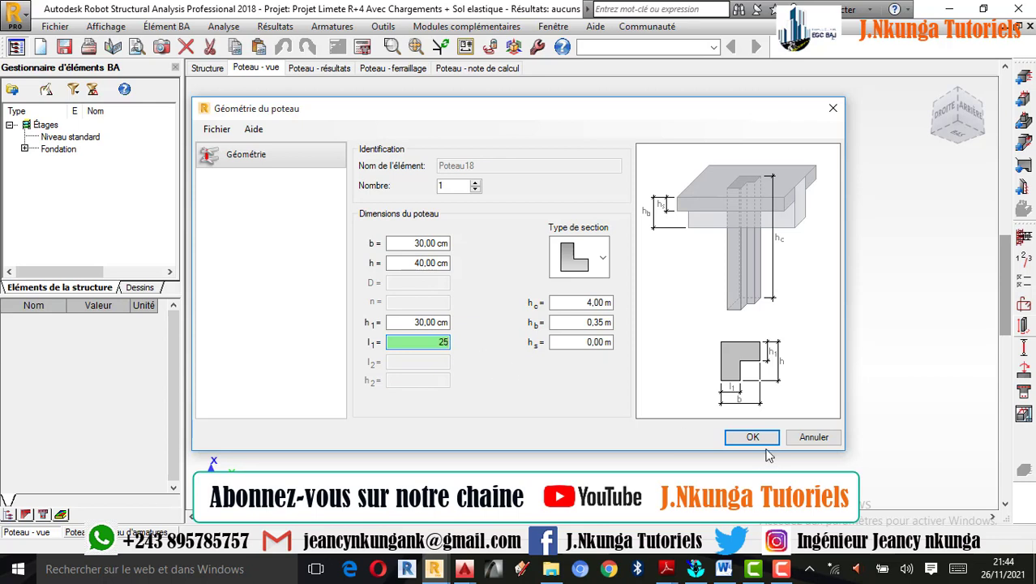
key(Return)
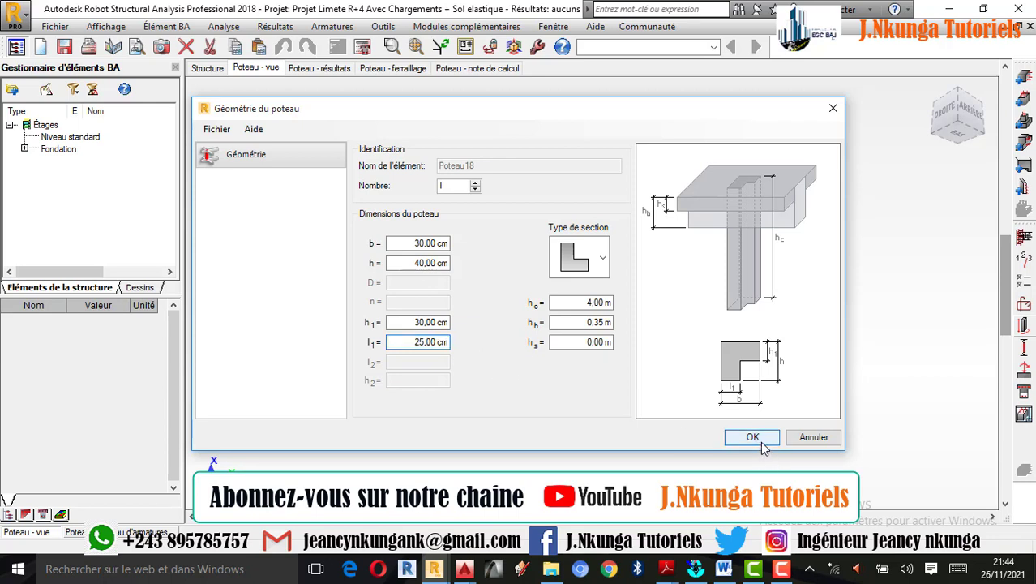
click(753, 438)
Reopen the column's geometry settings and set the L-section's h1 dimension to 35 cm
scroll(585, 420, up, 4)
scroll(578, 436, down, 5)
right_click(719, 265)
click(908, 112)
click(928, 88)
mouse_move(673, 272)
shift+middle_down()
mouse_move(608, 283)
mouse_move(678, 269)
mouse_move(606, 257)
mouse_move(562, 287)
mouse_move(609, 303)
mouse_move(622, 259)
mouse_move(630, 298)
mouse_move(643, 299)
mouse_move(601, 305)
mouse_move(606, 291)
mouse_move(641, 366)
mouse_move(602, 360)
mouse_move(435, 269)
shift+middle_up()
right_click(436, 270)
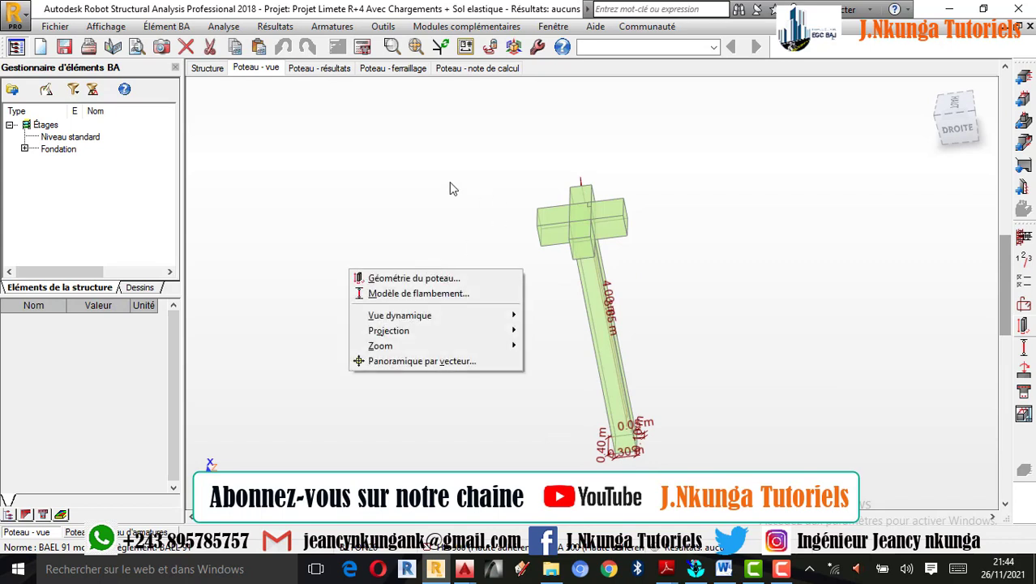
click(417, 281)
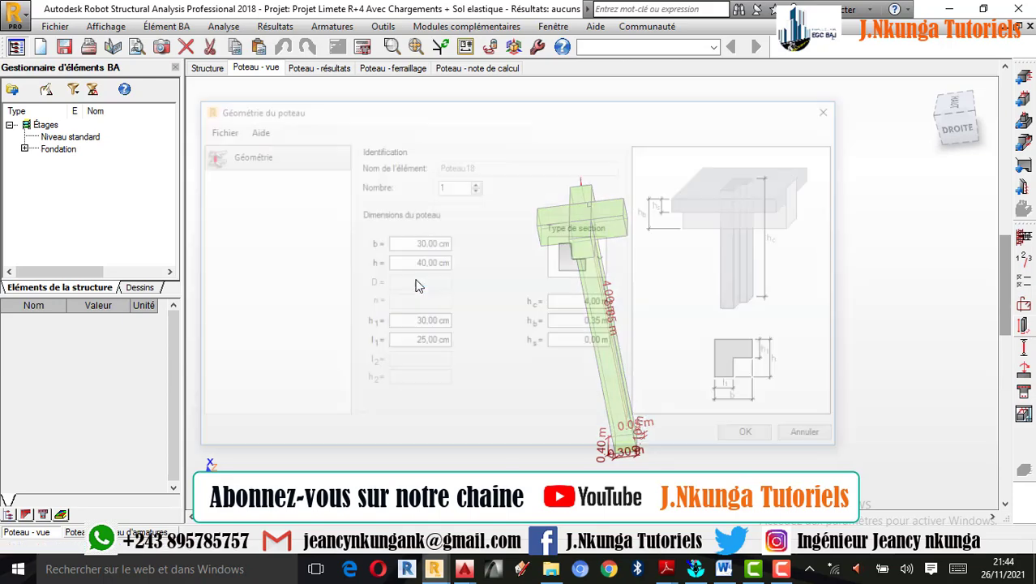
click(424, 323)
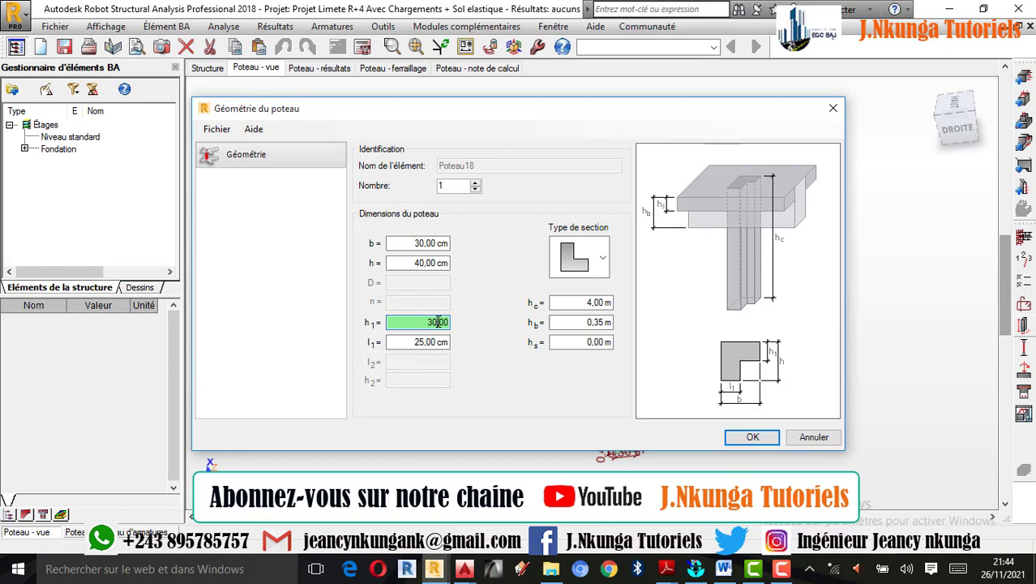
key(BackSpace)
key(BackSpace)
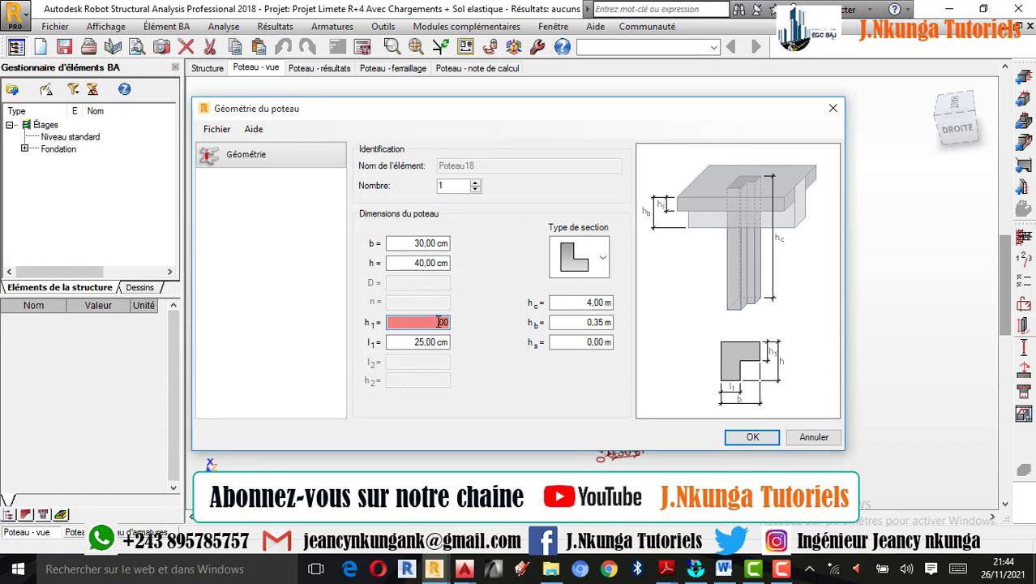
text(35,00)
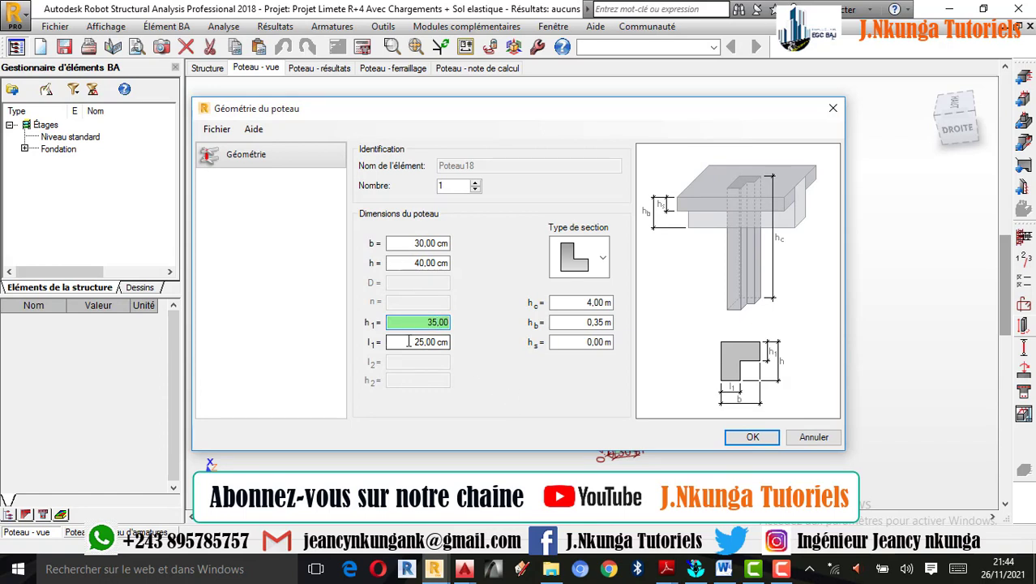
Try 30 cm for l1, restore it to 25 cm, and apply the revised column geometry
click(430, 343)
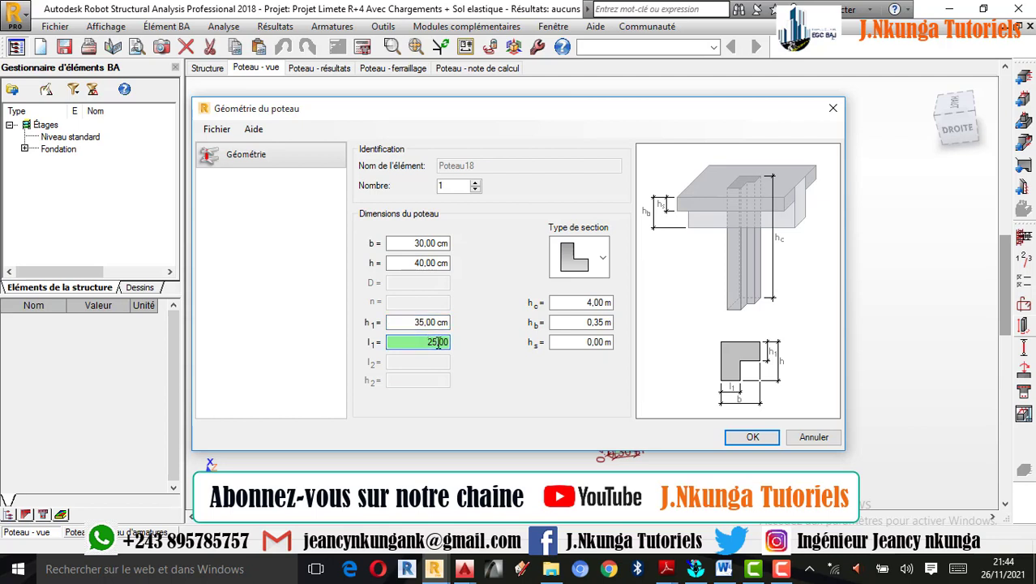
key(BackSpace)
text(30)
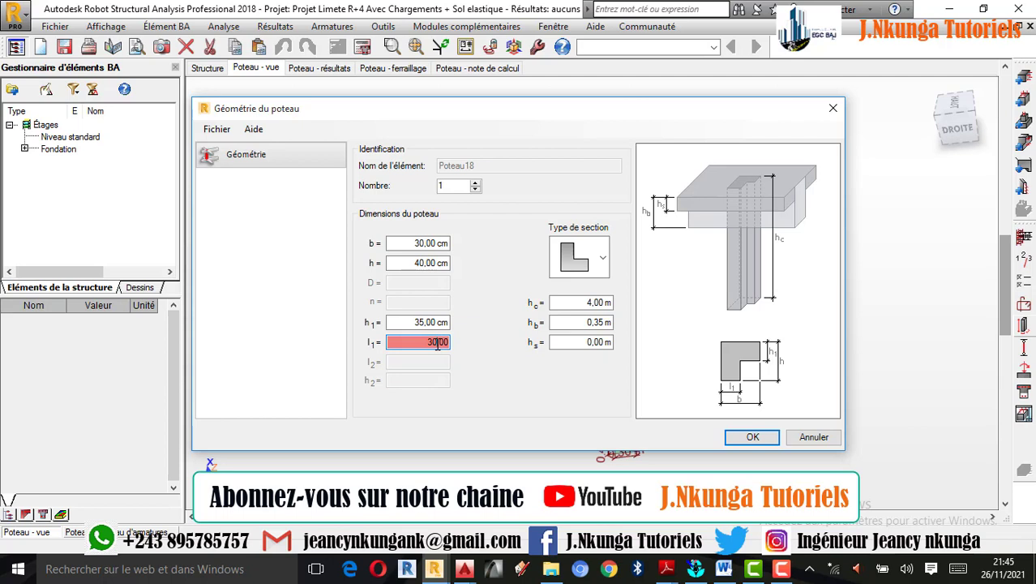
key(BackSpace)
key(BackSpace)
text(25)
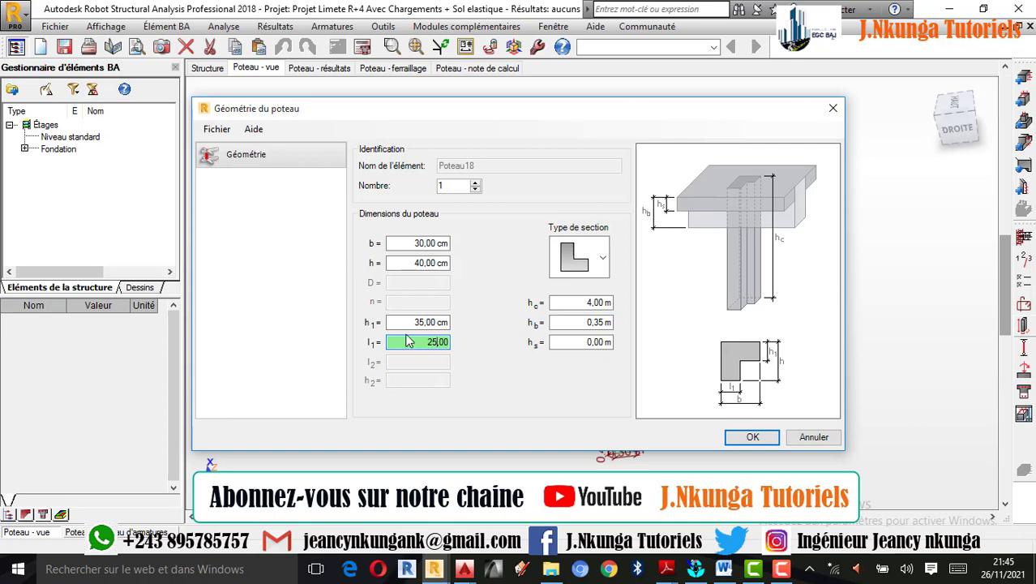
click(770, 438)
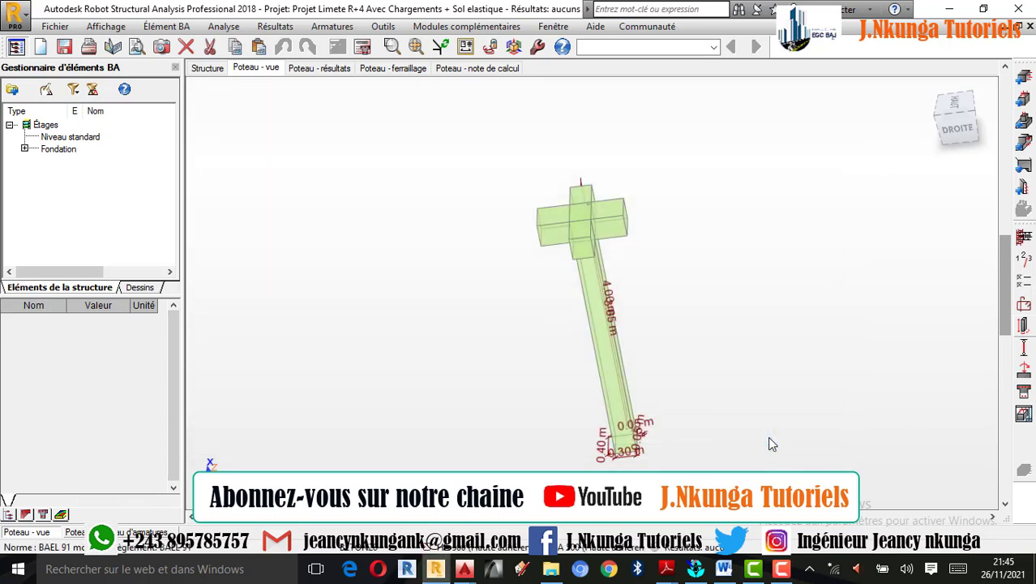
Disable the level elevation (Cote de niveau) in the column's story parameters and apply the change
click(929, 90)
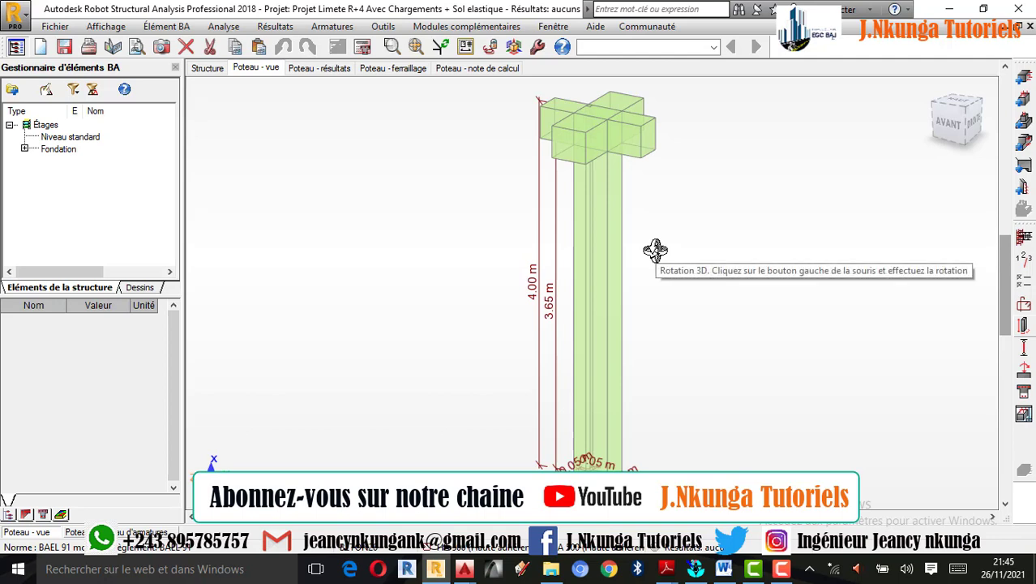
click(1026, 267)
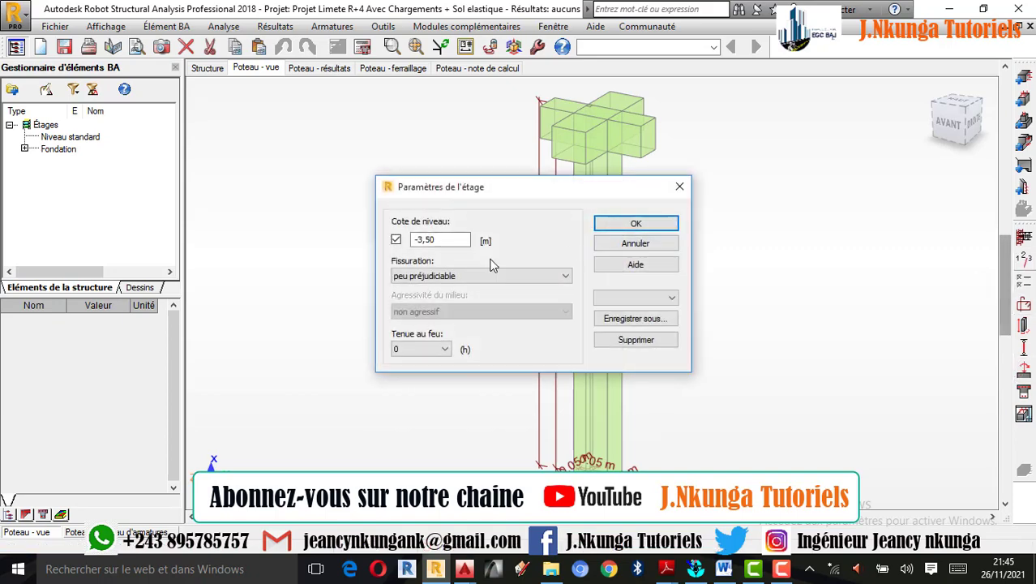
drag(521, 188, 294, 169)
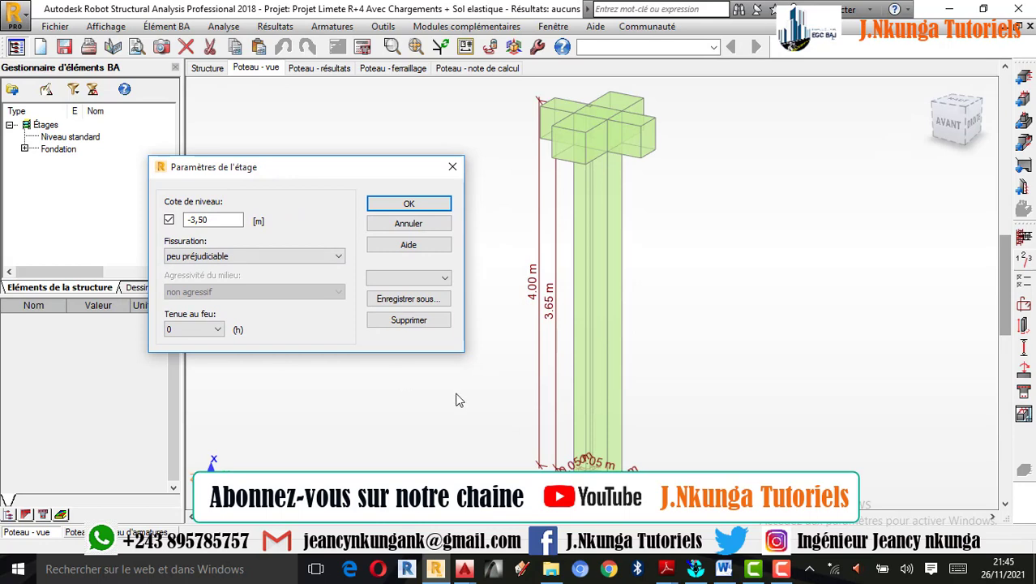
double_click(217, 220)
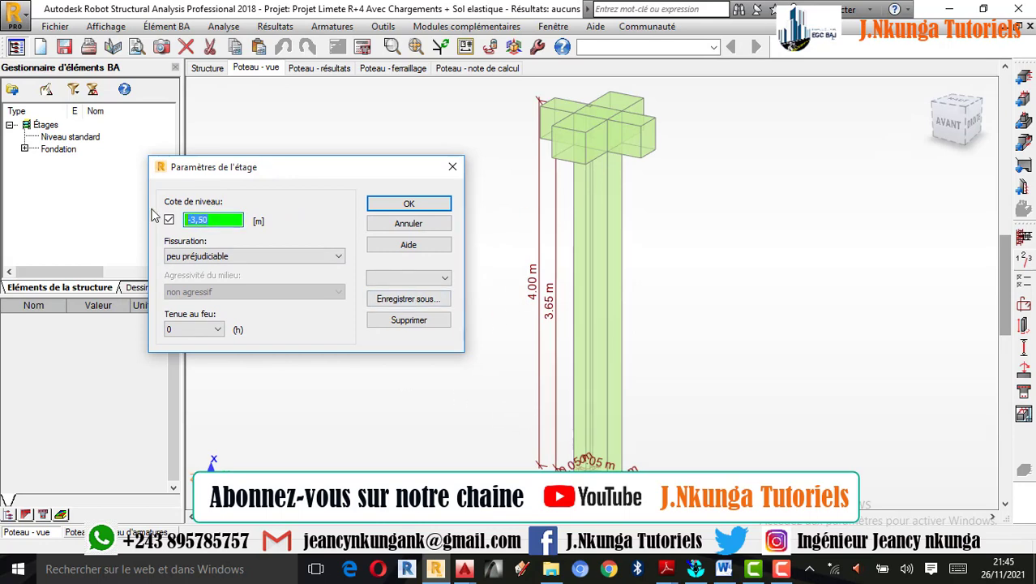
click(170, 221)
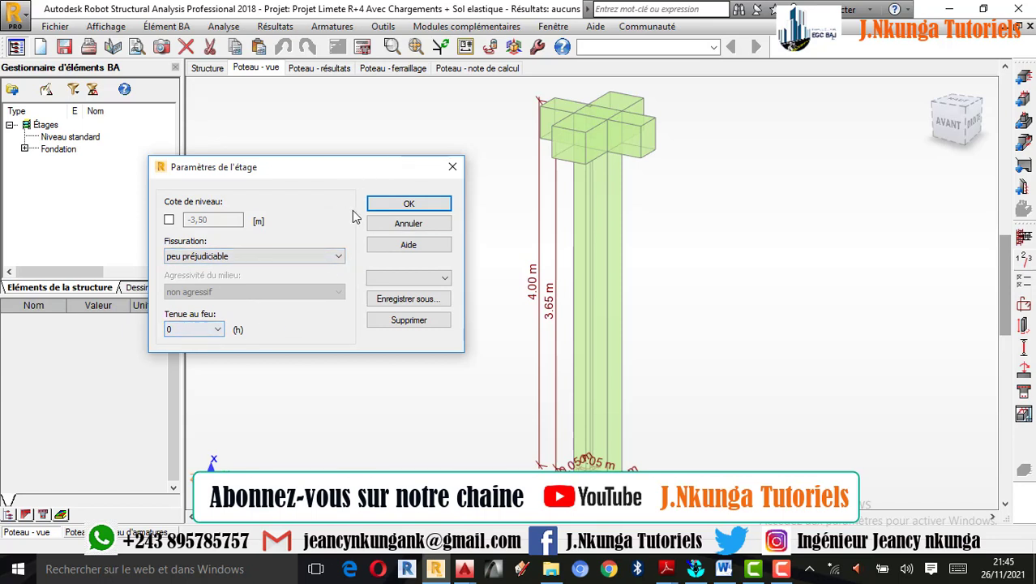
click(409, 203)
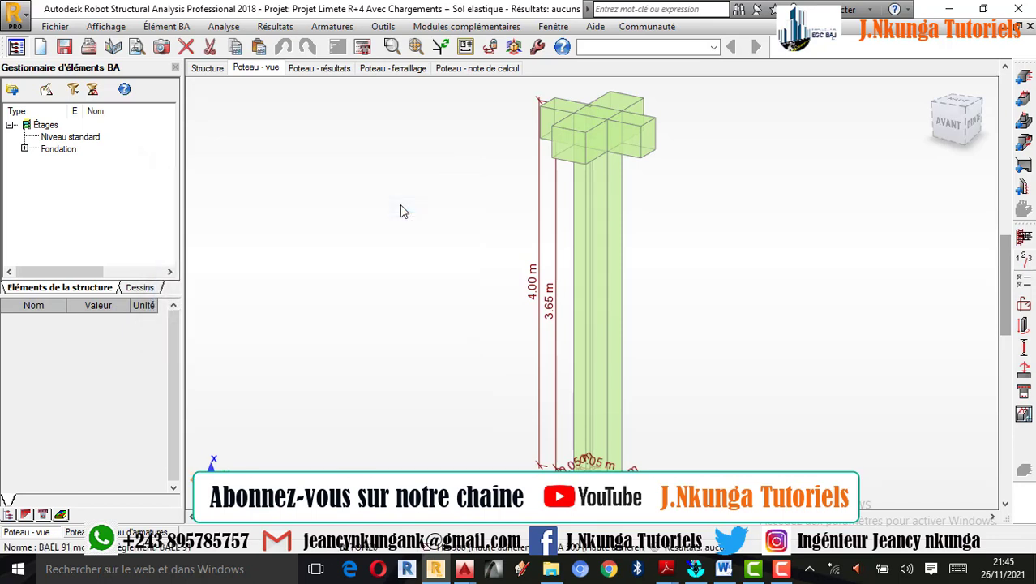
In the calculation options, accept geometry optimisation with h, b and D fixed, and select Élevé as the reinforcement optimisation degree
click(1026, 285)
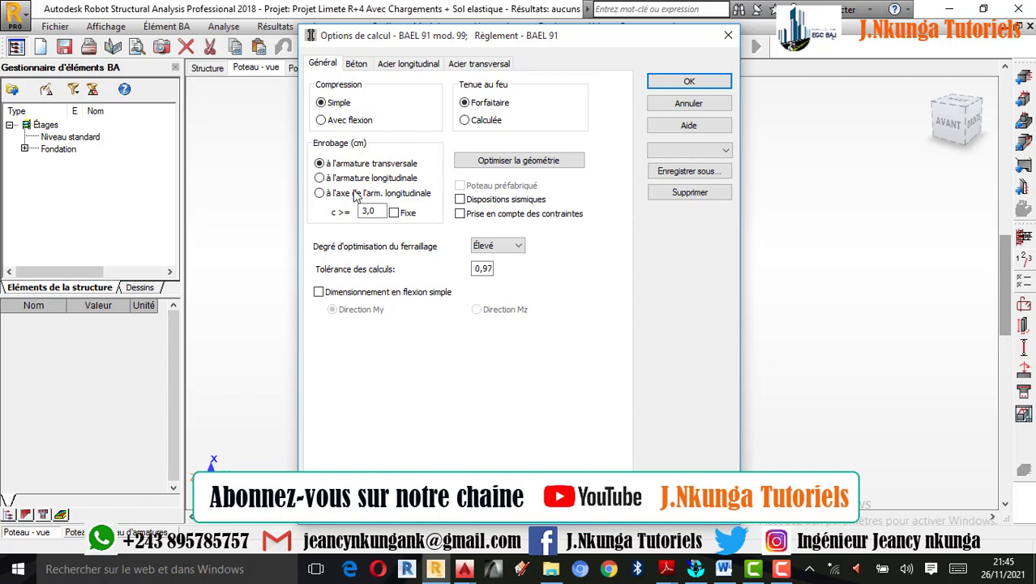
click(505, 160)
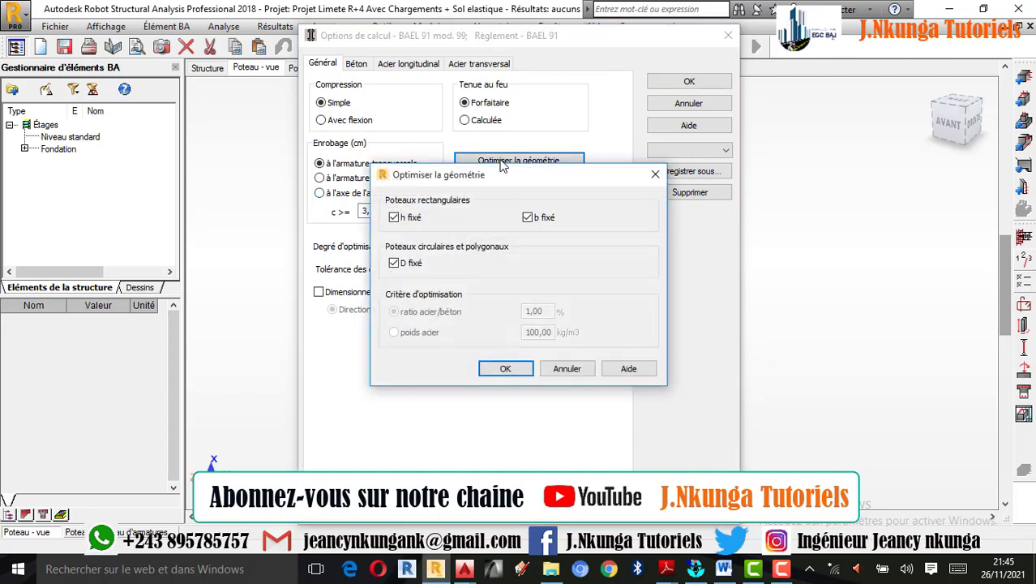
click(506, 368)
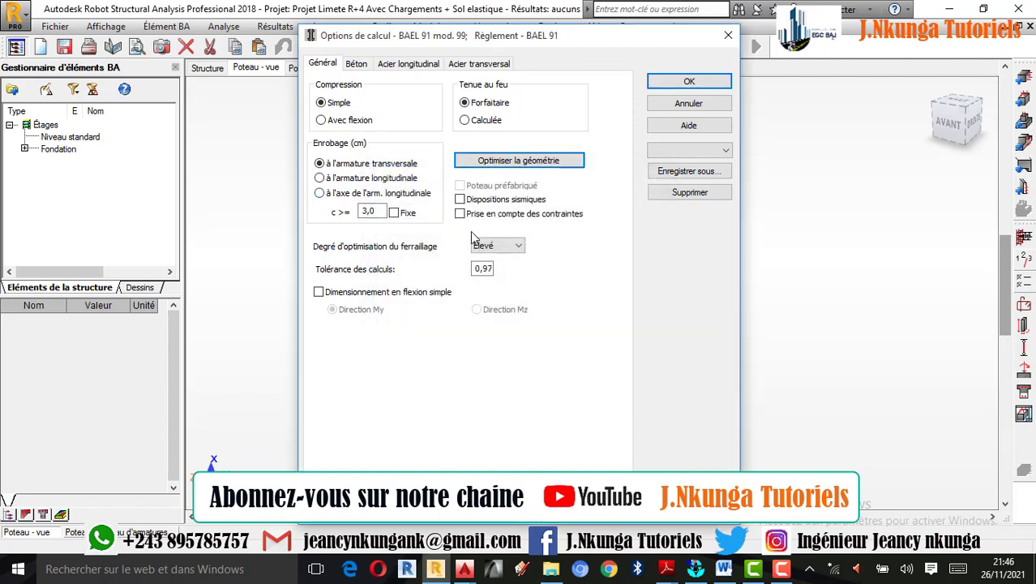
click(499, 246)
click(507, 258)
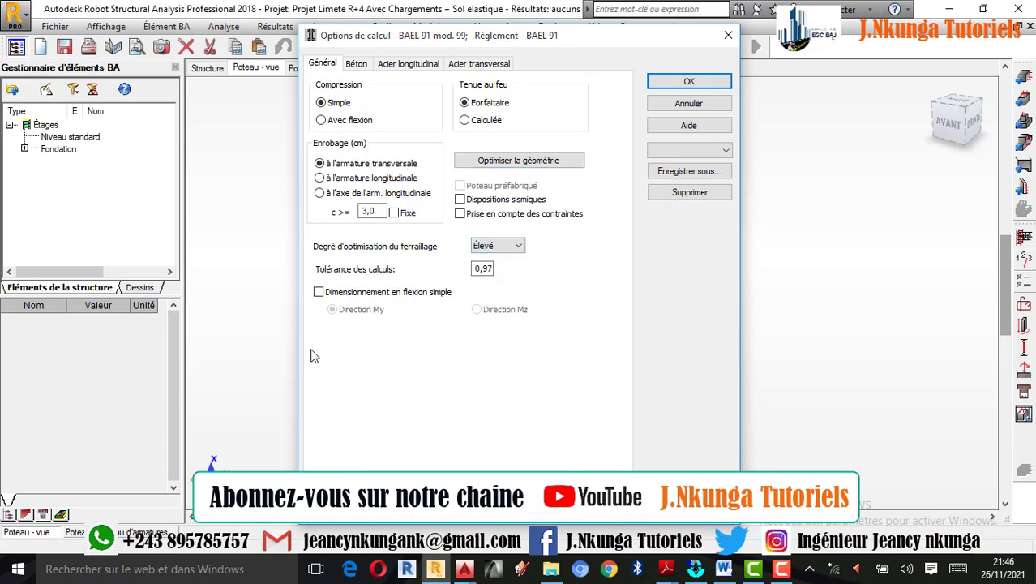
Select BETON20 as the concrete in the column's calculation options
click(357, 65)
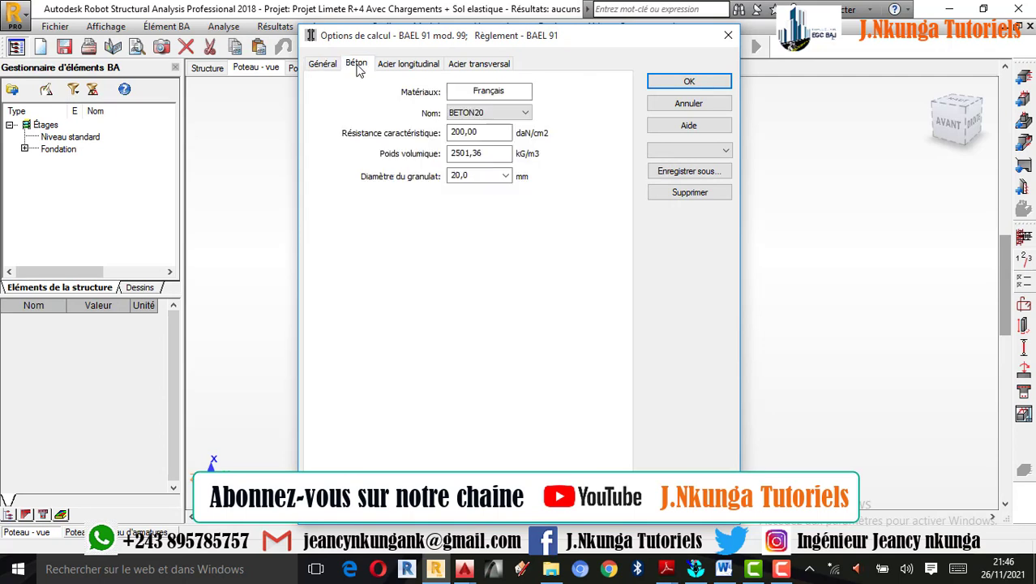
click(500, 115)
click(478, 146)
click(486, 112)
click(481, 136)
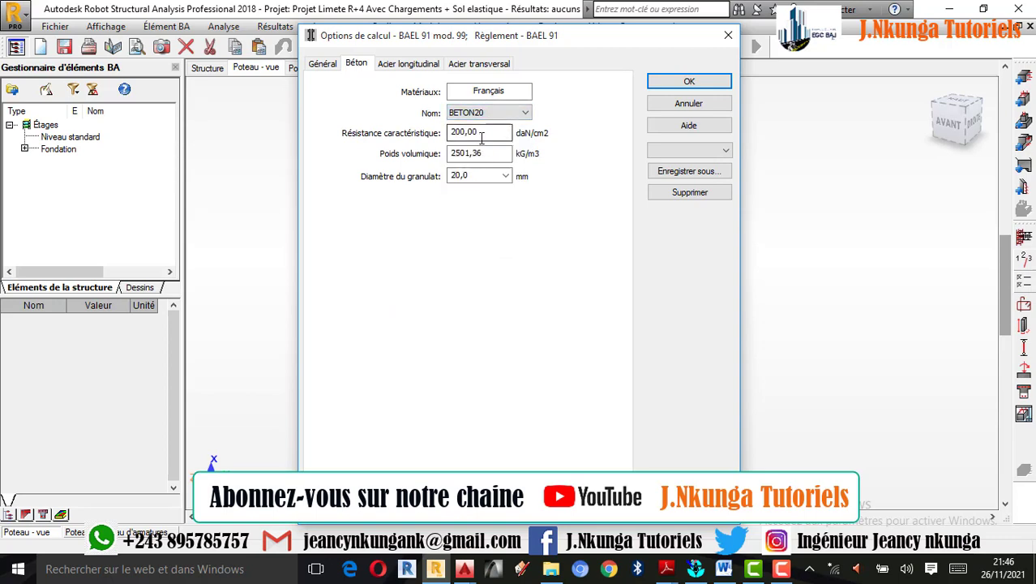
Set the concrete's unit weight (Poids volumique) to 2500 kG/m3 and its aggregate diameter to 14 mm
double_click(470, 152)
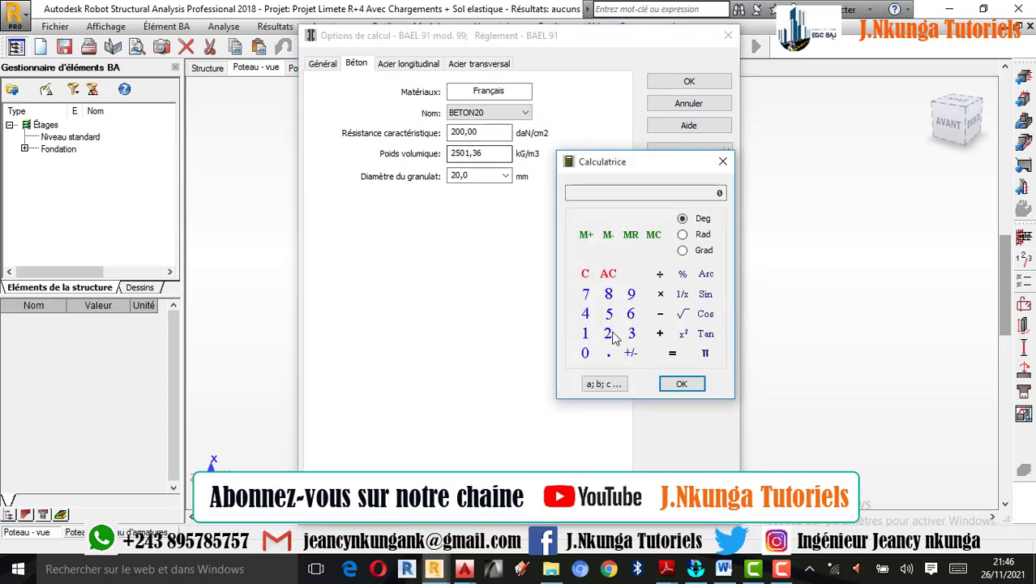
click(607, 334)
click(609, 314)
click(584, 353)
click(585, 353)
click(681, 384)
click(723, 161)
click(505, 175)
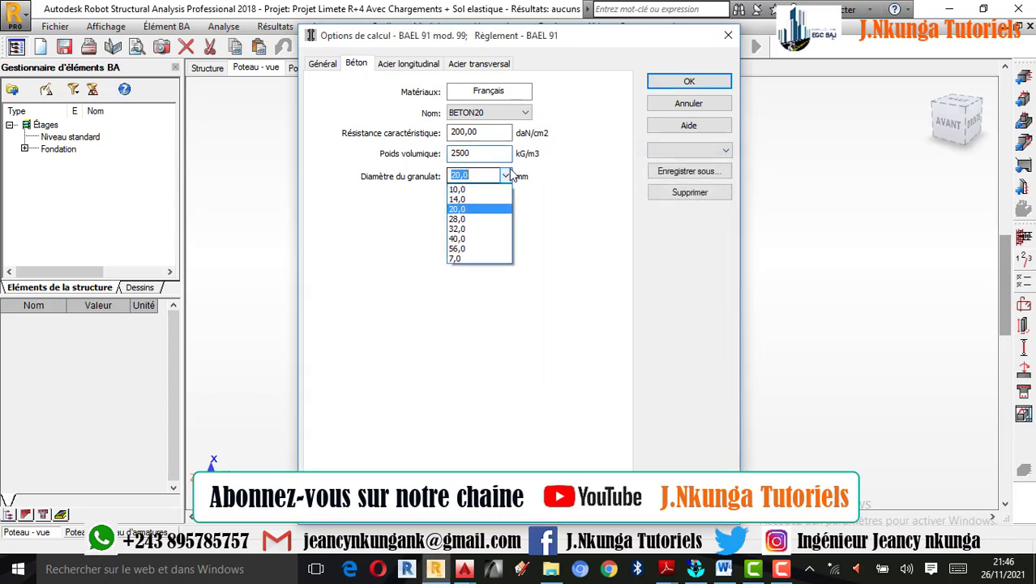
click(473, 200)
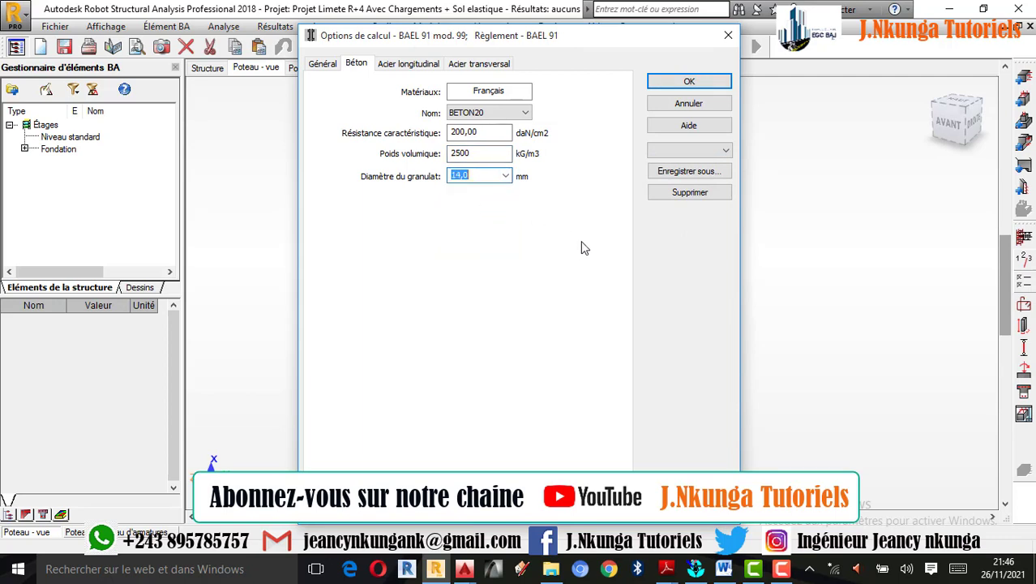
Set the longitudinal steel class to HA 400 and allow only the 12, 14 and 16 mm bars
click(405, 65)
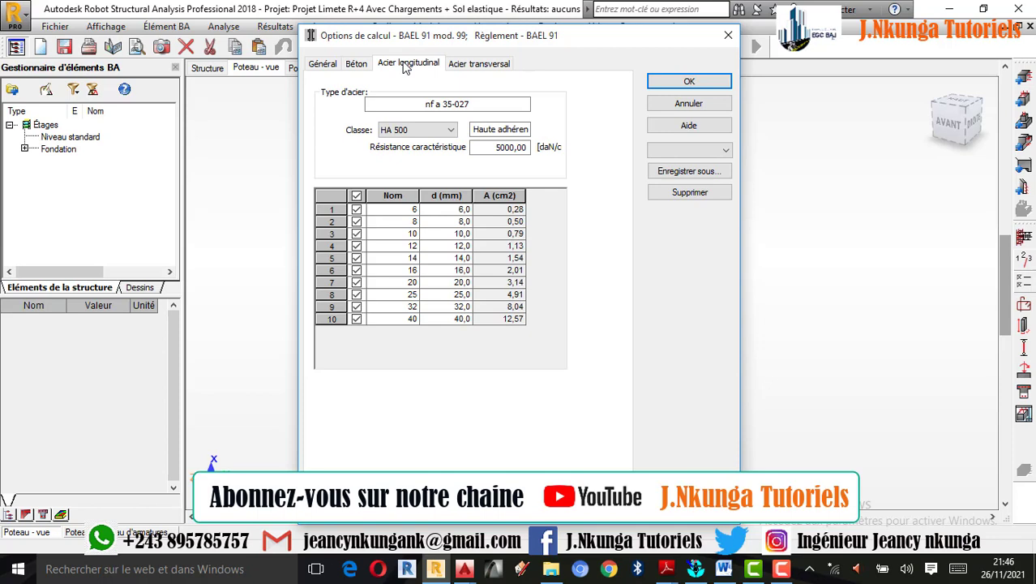
click(425, 131)
click(423, 158)
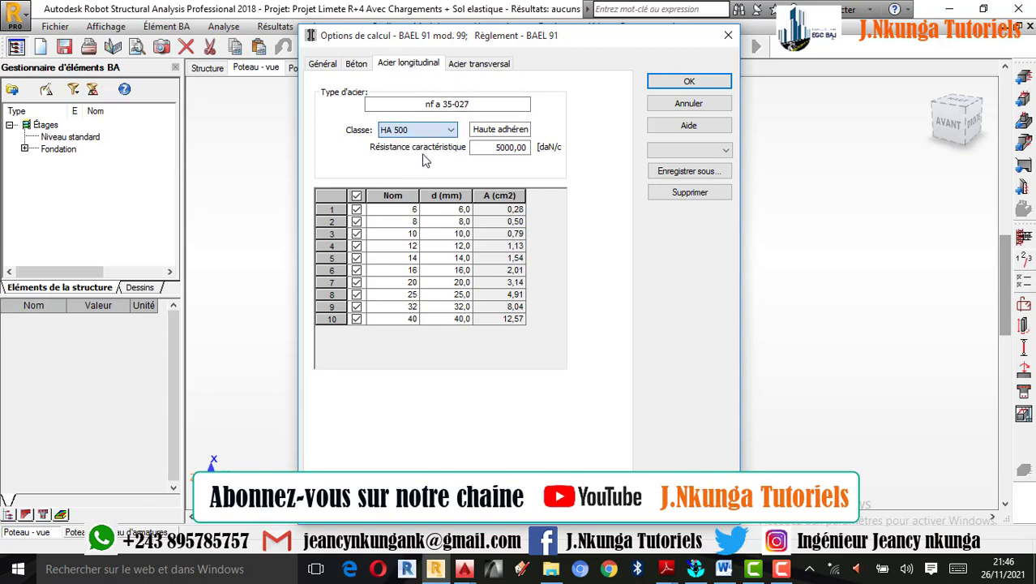
click(426, 131)
click(418, 145)
click(357, 197)
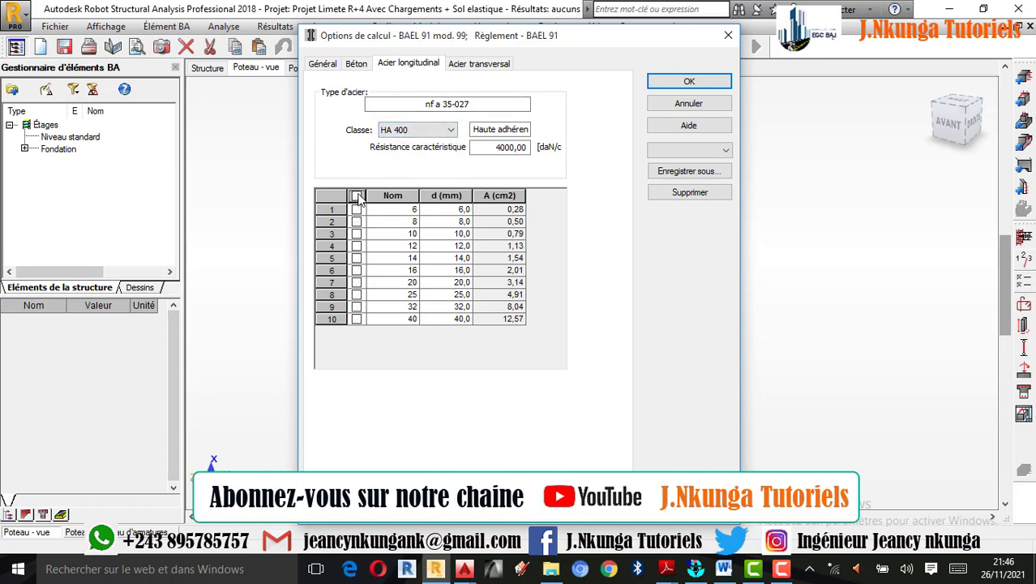
click(357, 247)
click(357, 258)
click(357, 270)
Set the transverse steel class to HA 400, allow only 12, 14 and 16 mm bars, and accept the calculation options
click(472, 66)
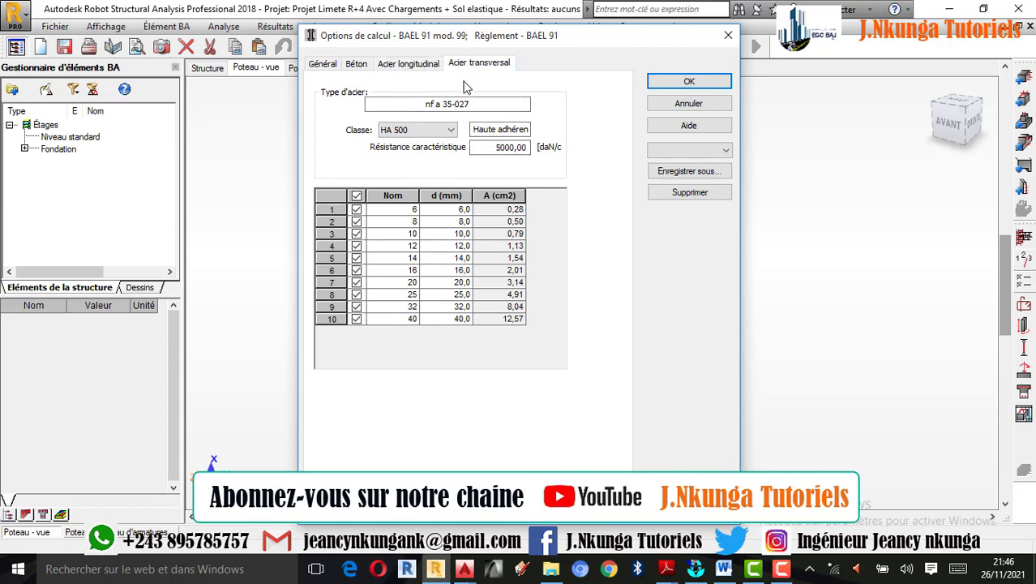
click(432, 132)
click(406, 142)
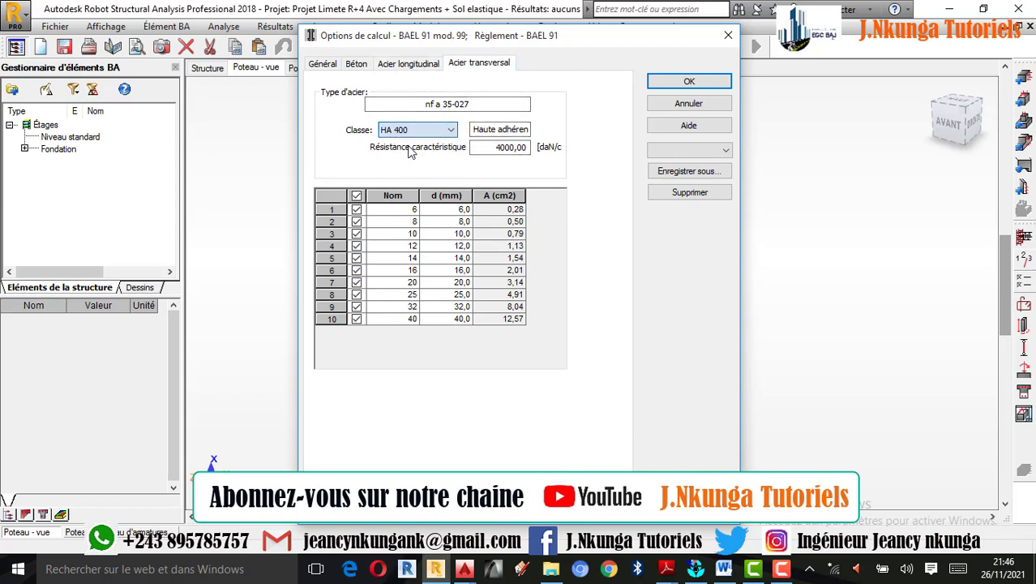
click(357, 196)
click(357, 245)
click(357, 258)
click(357, 270)
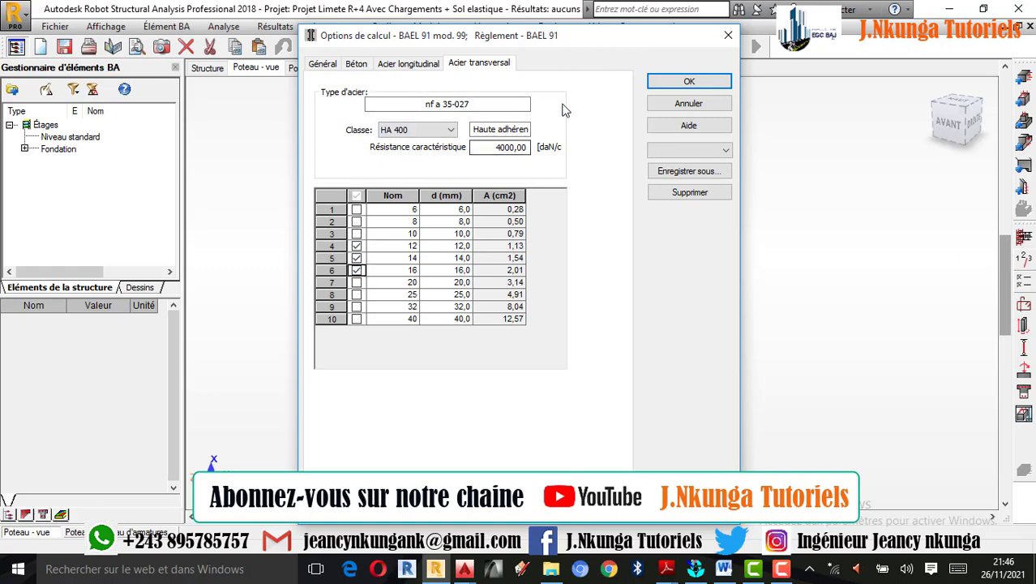
click(691, 81)
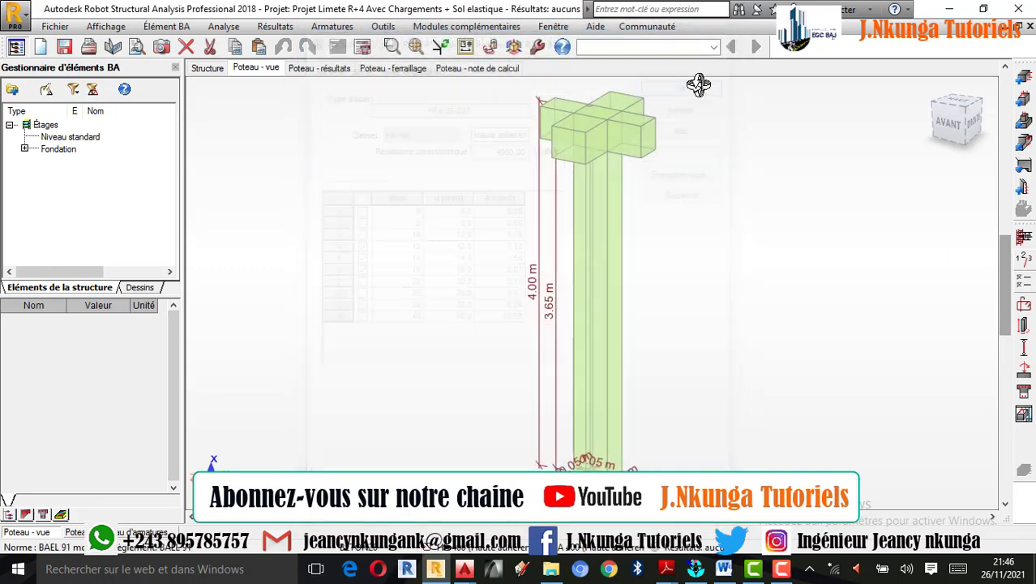
In the column's reinforcement arrangement, limit the corner bars to a maximum of 1 bar per bundle
click(1026, 306)
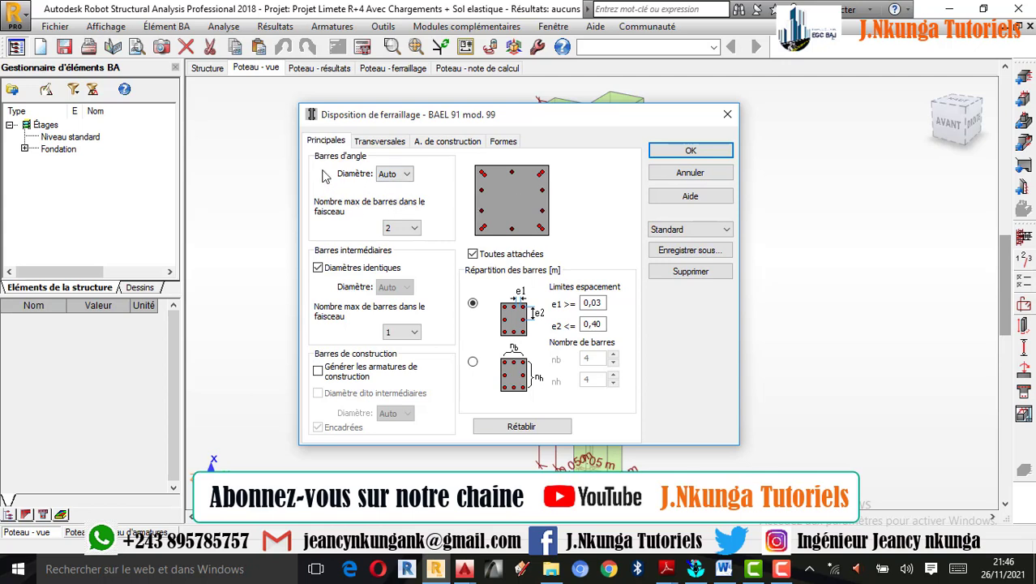
click(403, 176)
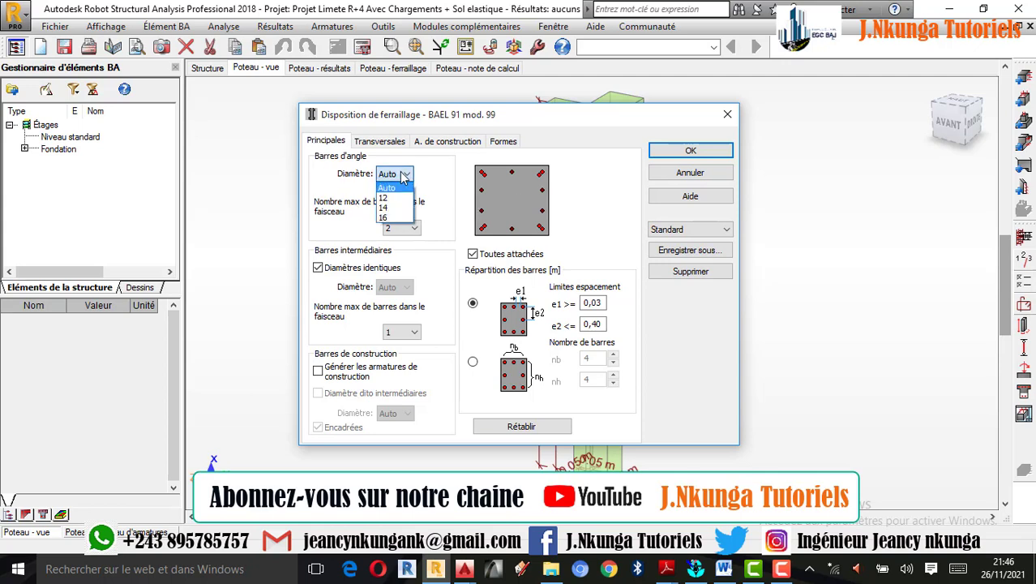
click(421, 179)
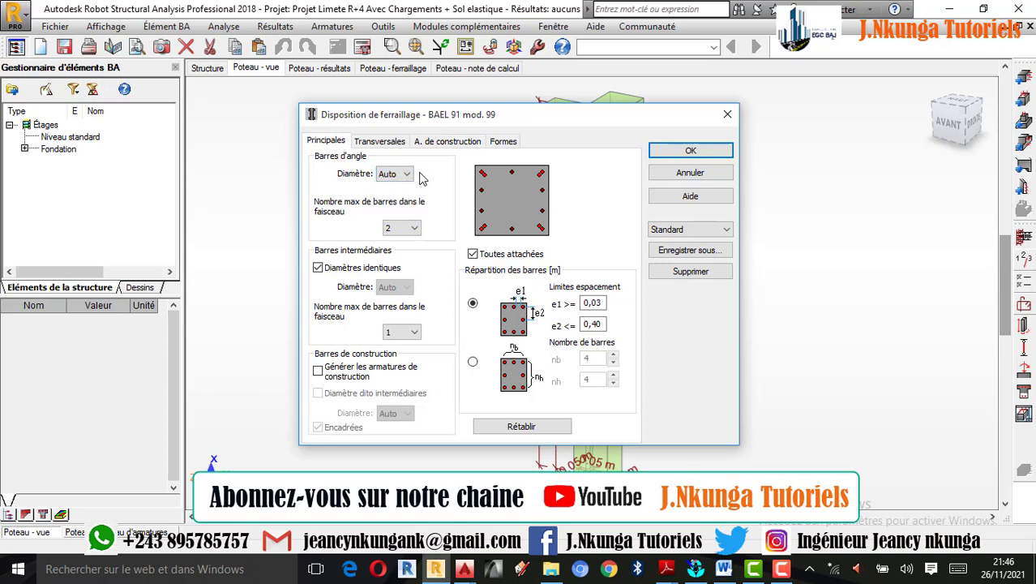
click(413, 229)
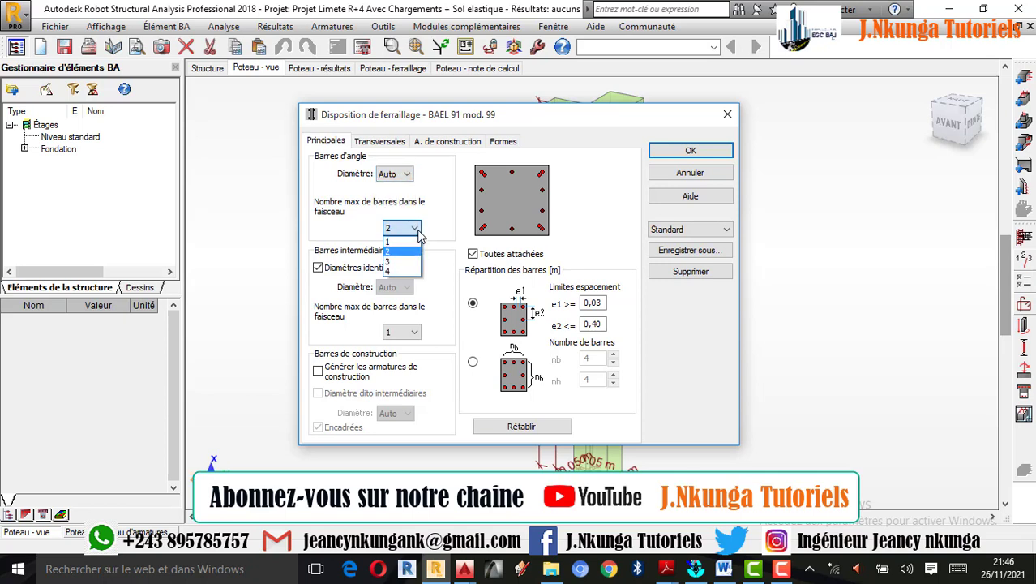
click(448, 227)
click(398, 229)
click(391, 241)
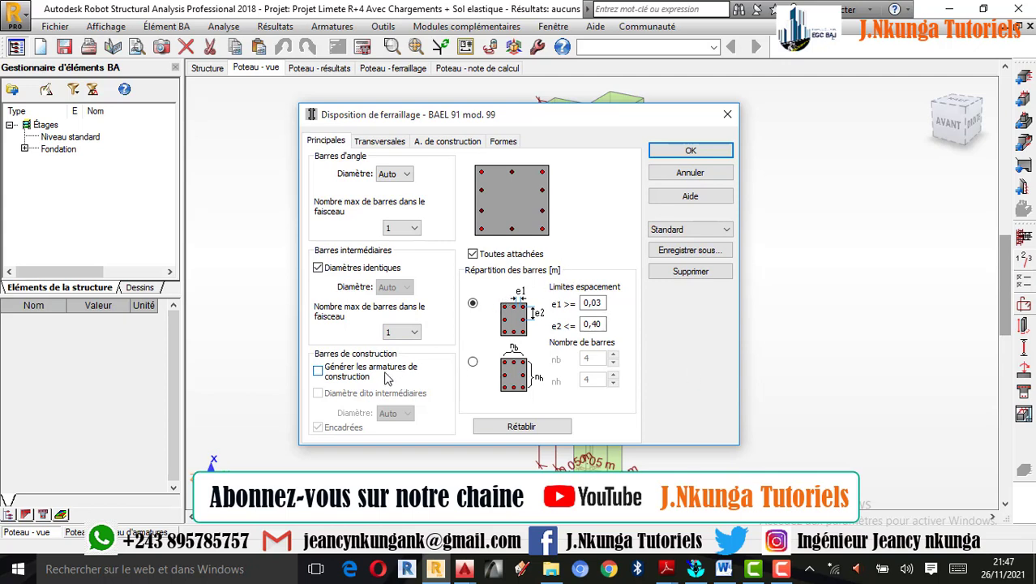
Enable generation of construction reinforcement (Générer les armatures de construction), keeping its diameter on Auto
click(319, 372)
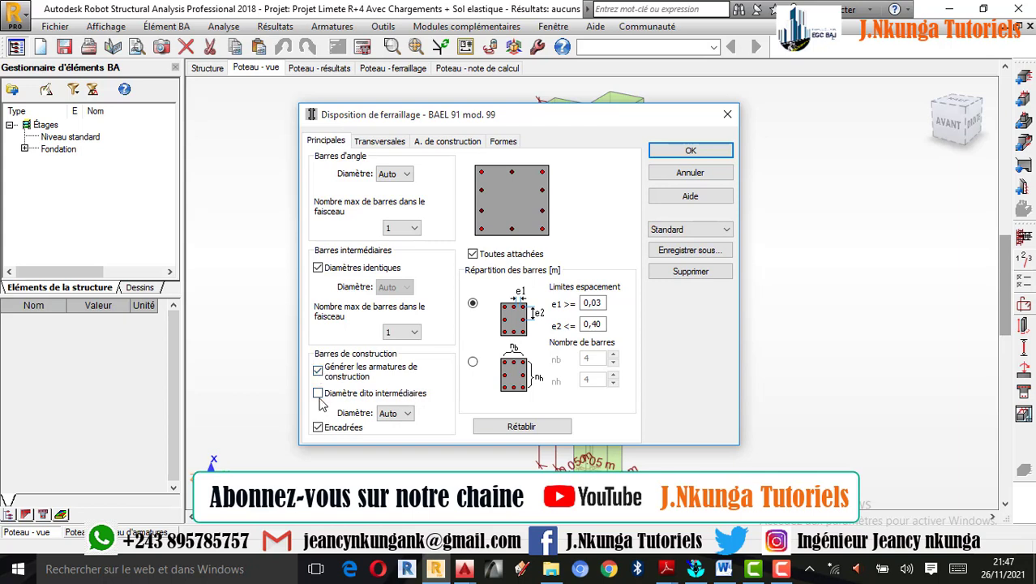
click(403, 414)
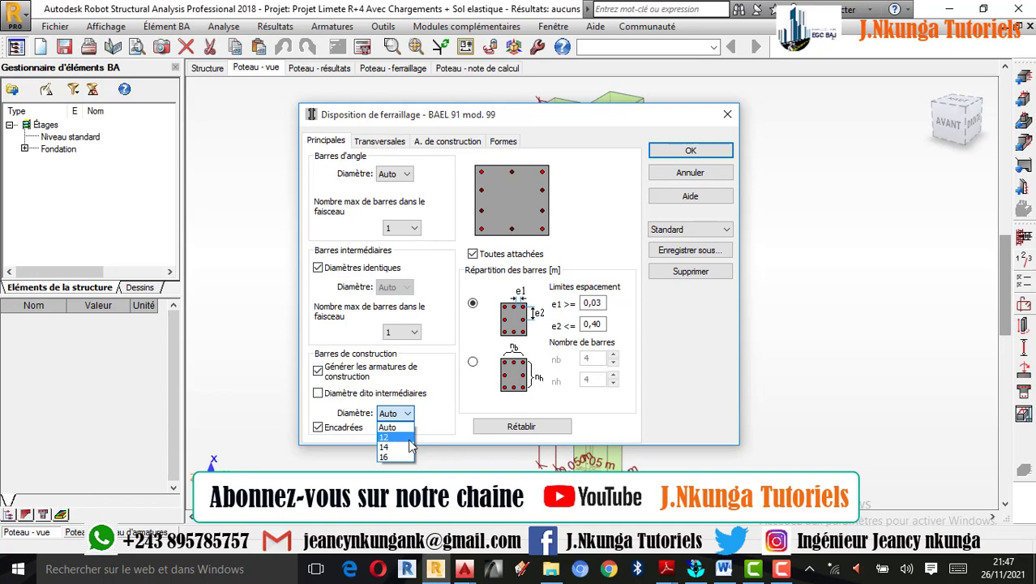
click(626, 411)
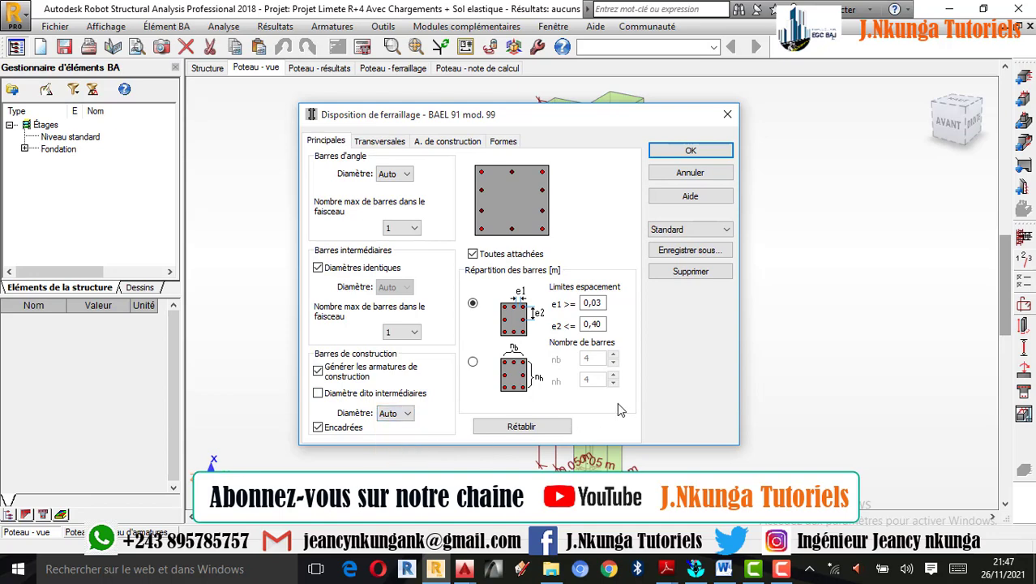
Check the available transverse bar diameters, leave Auto selected, and accept the reinforcement arrangement
click(386, 144)
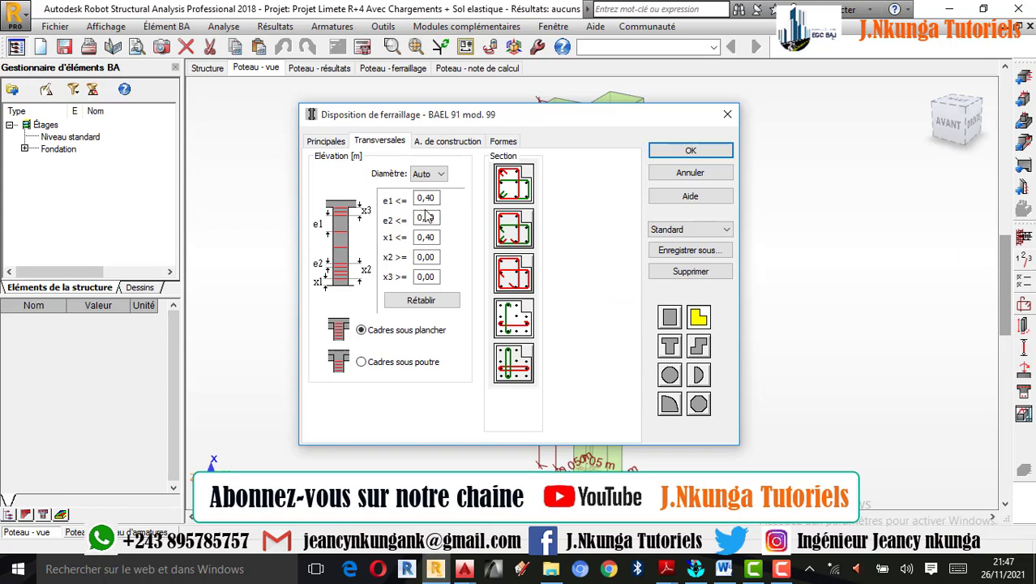
click(431, 175)
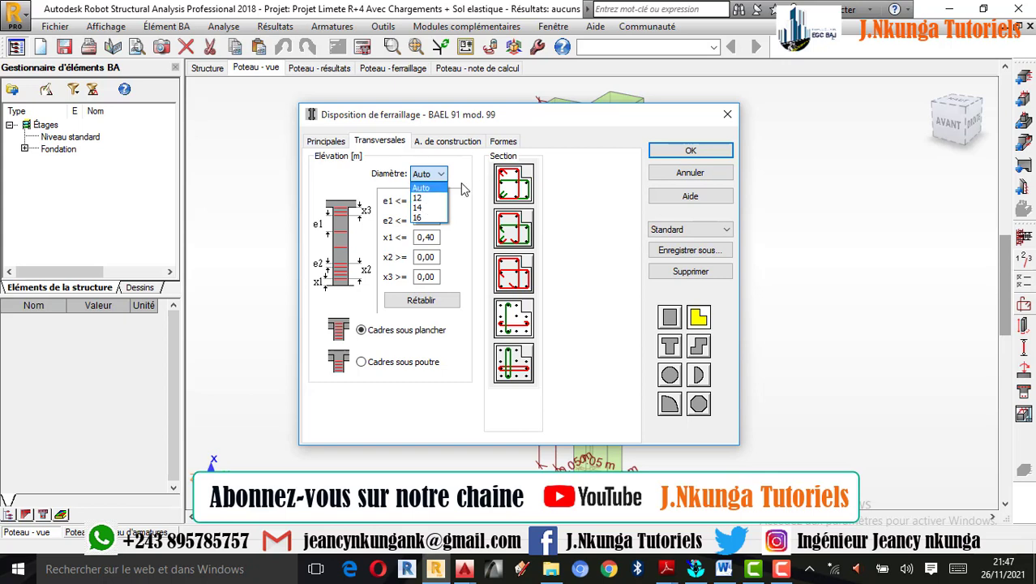
click(696, 154)
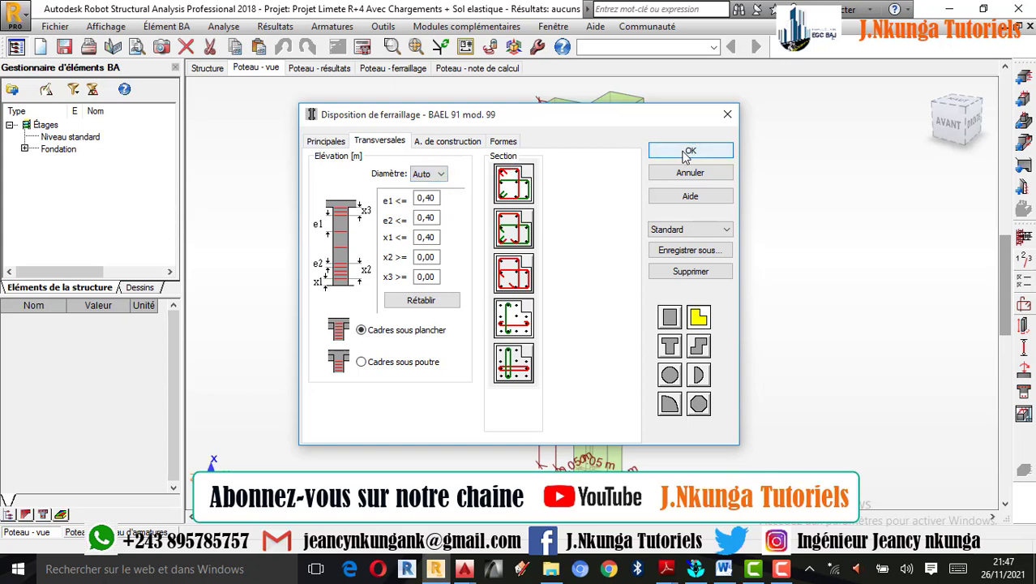
click(688, 152)
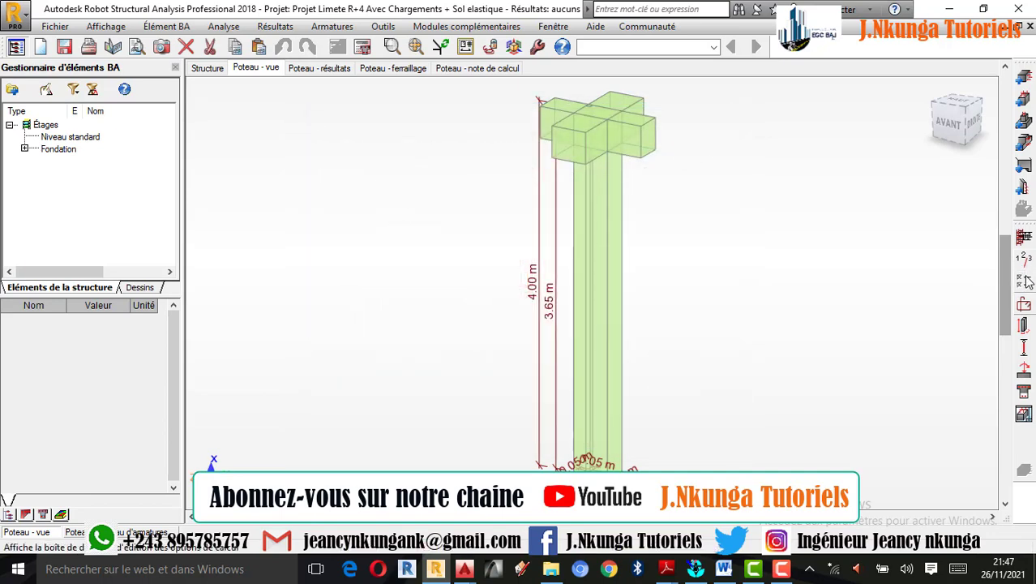
In the calculation options, restrict the transverse steel to 6 mm bars only and accept the change
click(1025, 281)
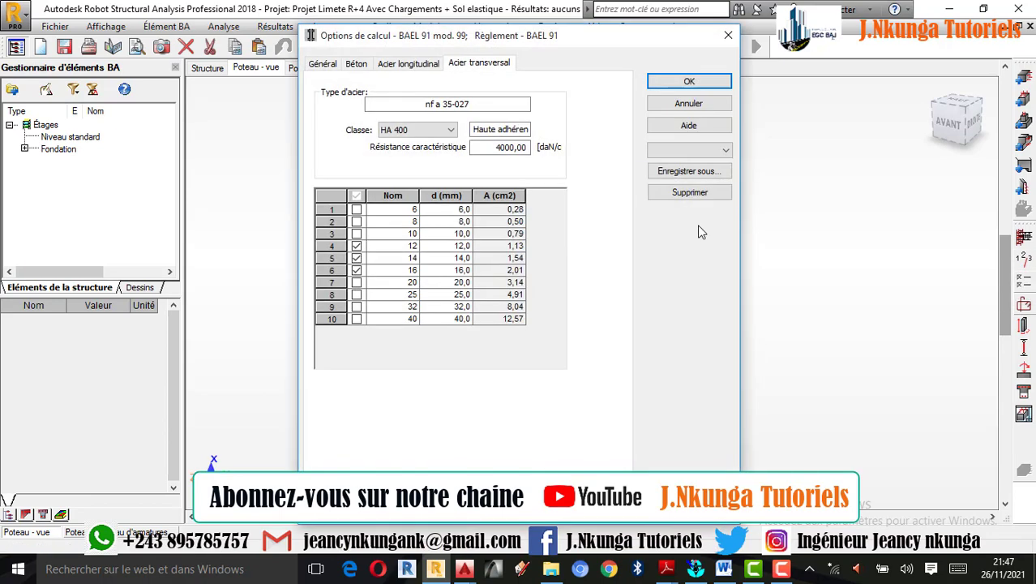
click(357, 247)
click(357, 210)
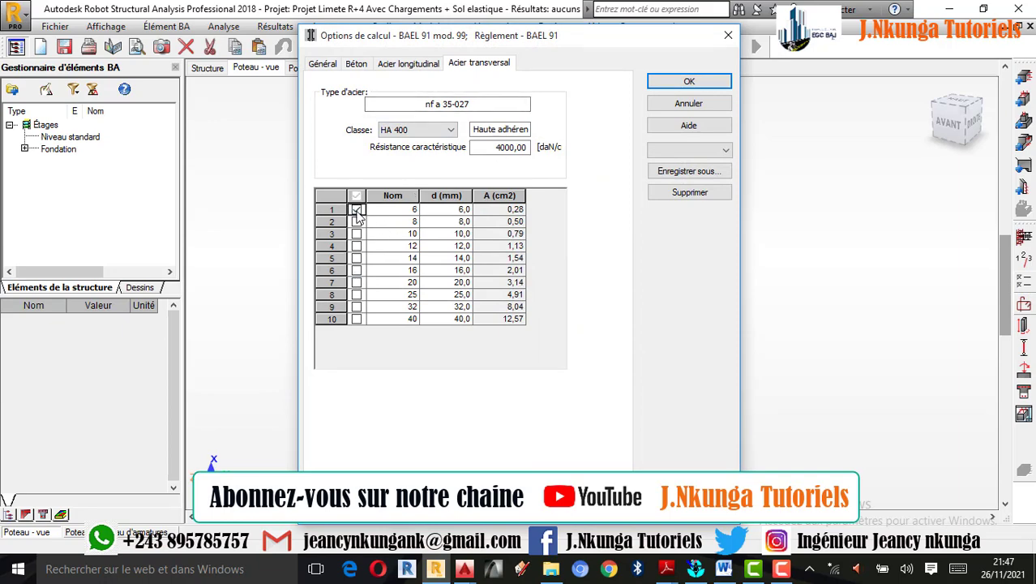
click(714, 84)
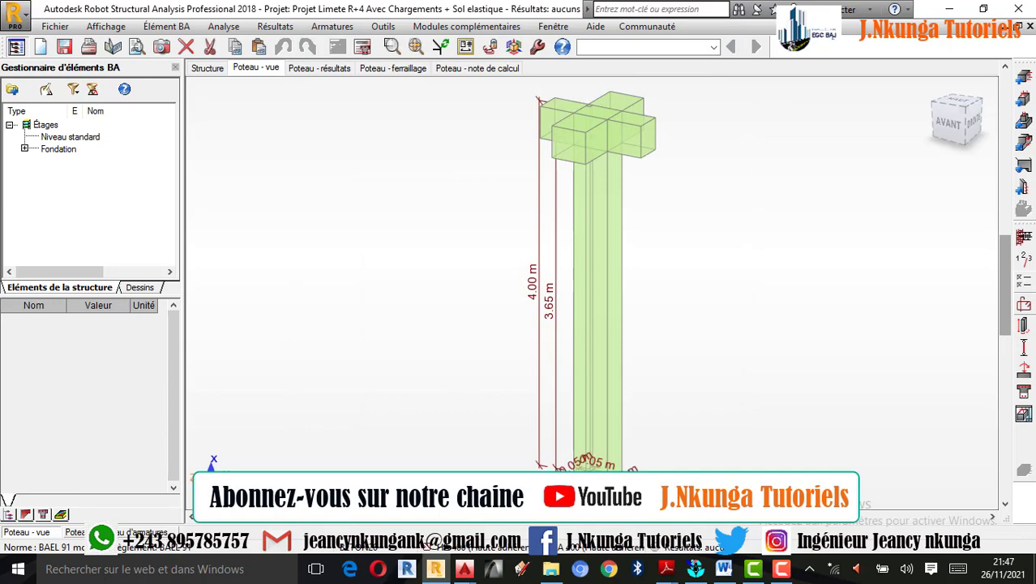
Reopen the reinforcement arrangement and keep Auto as the transverse bar diameter
click(1024, 304)
click(326, 142)
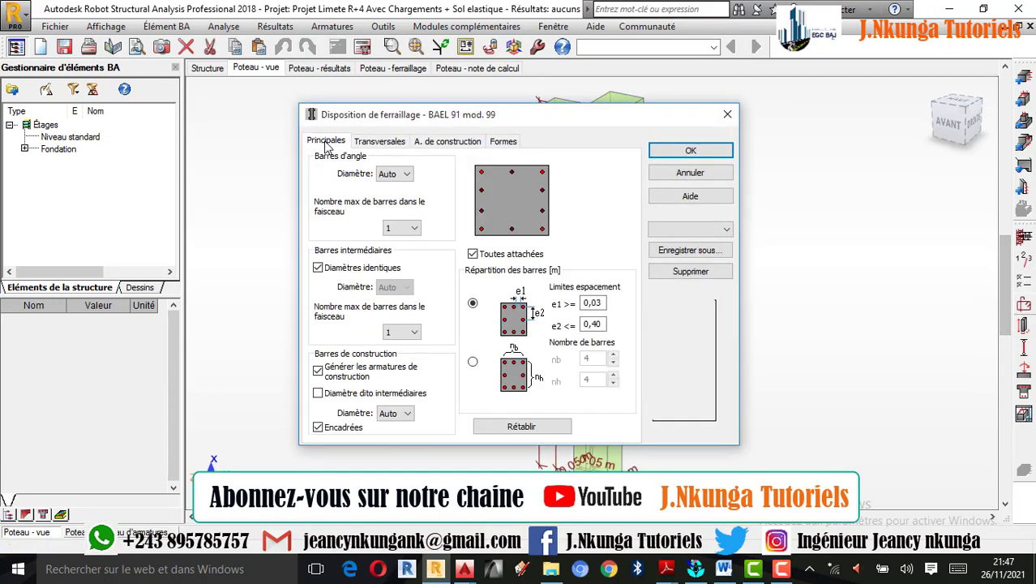
click(396, 144)
click(431, 173)
click(438, 185)
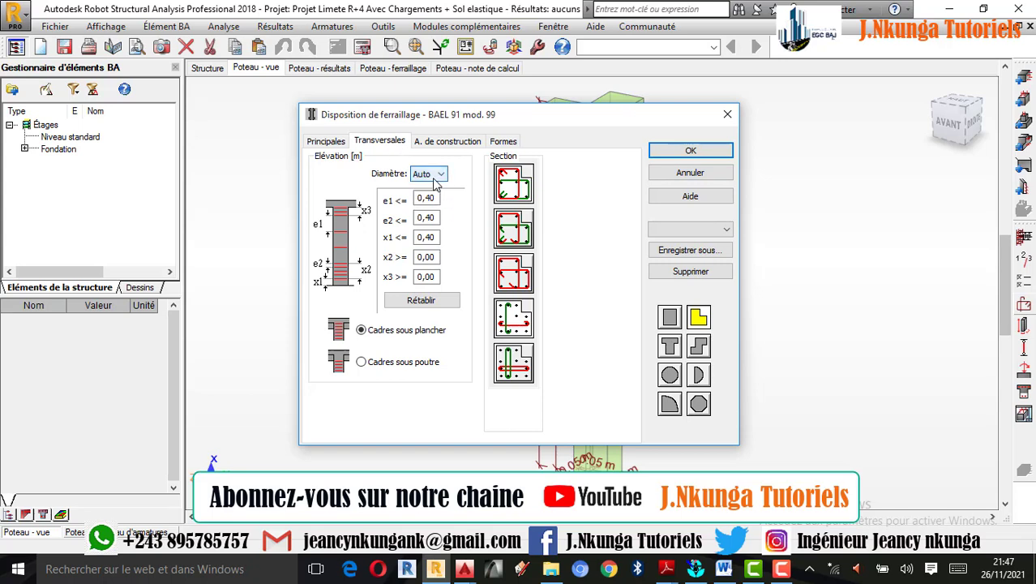
click(810, 569)
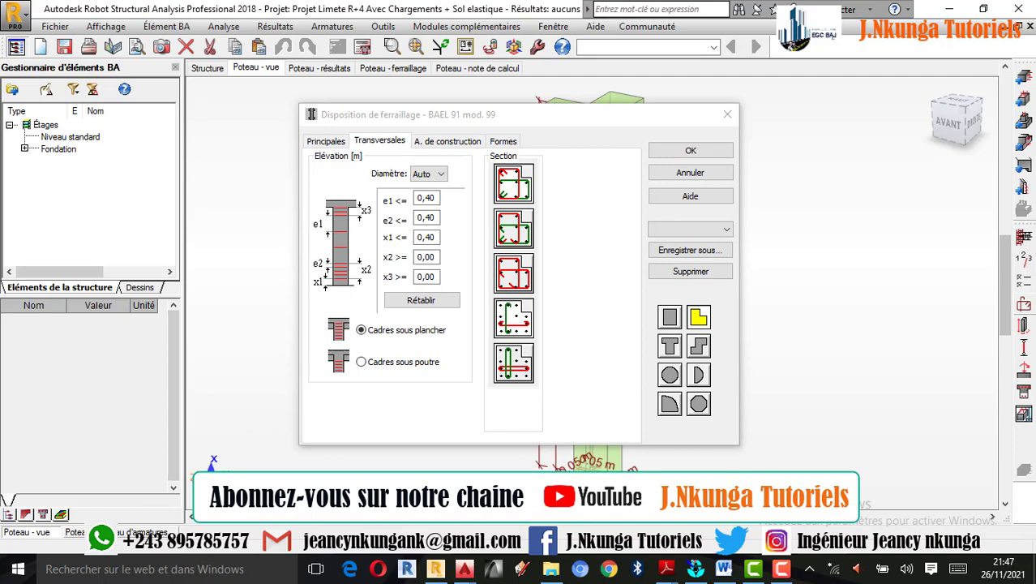
click(566, 268)
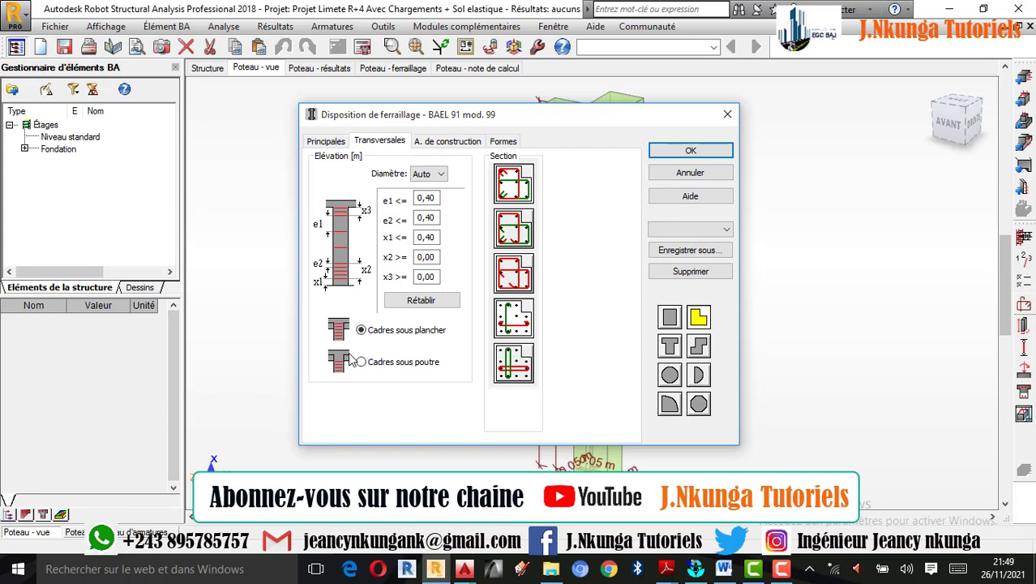
Show the construction and starter bar settings (A. de construction), and search Windows for "calc" to open the Calculator
click(440, 145)
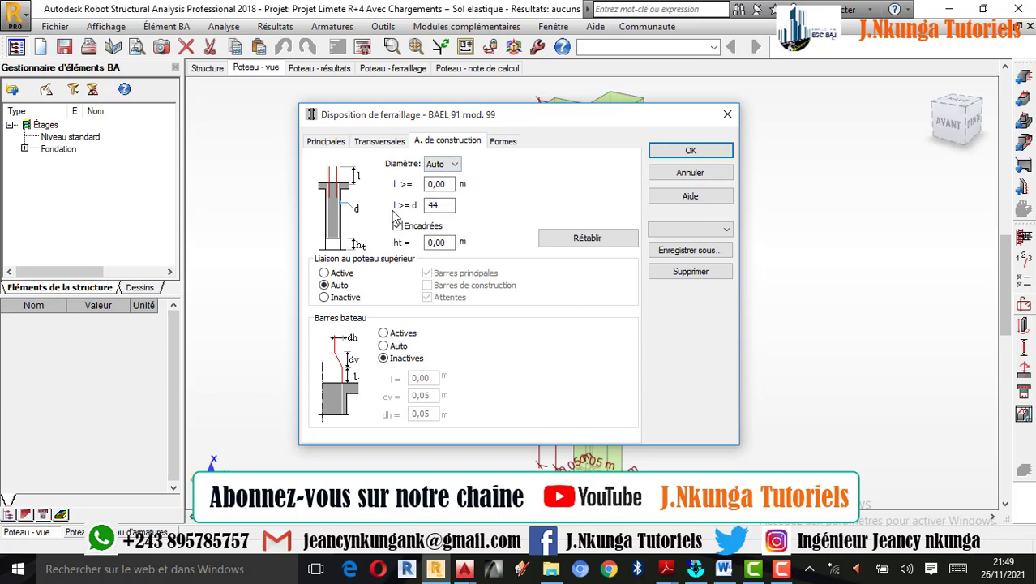
click(230, 579)
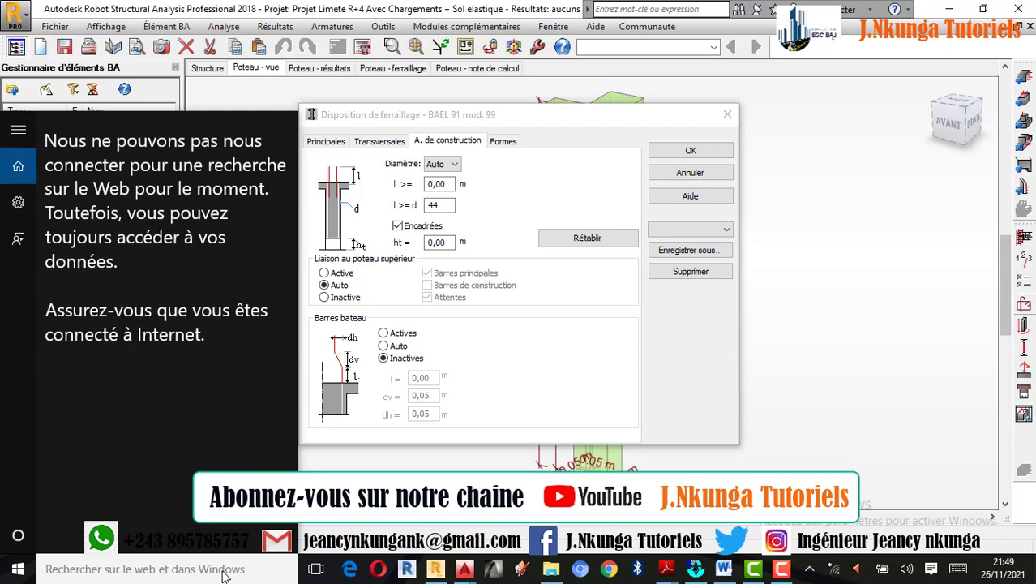
text(c)
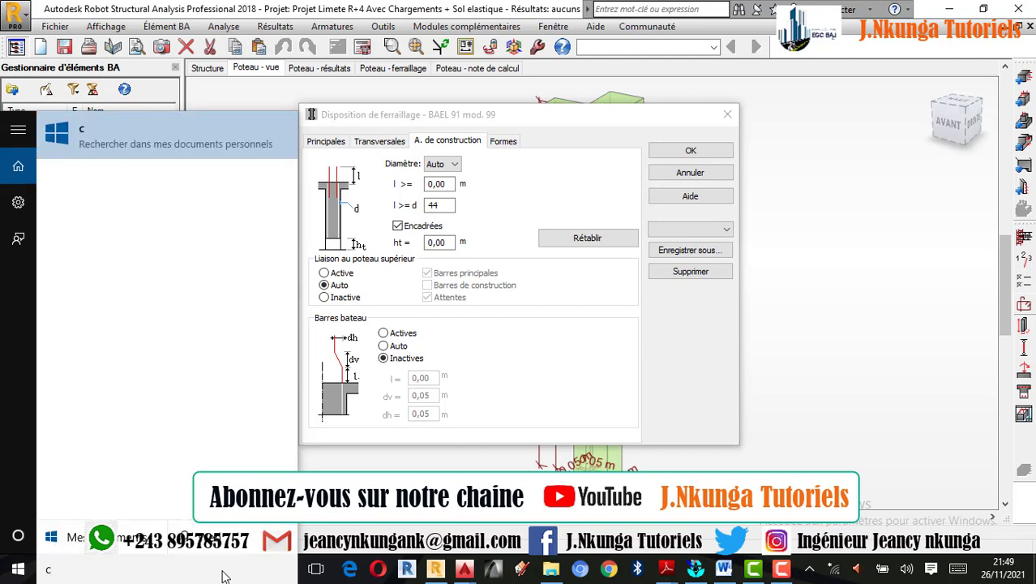
text(al)
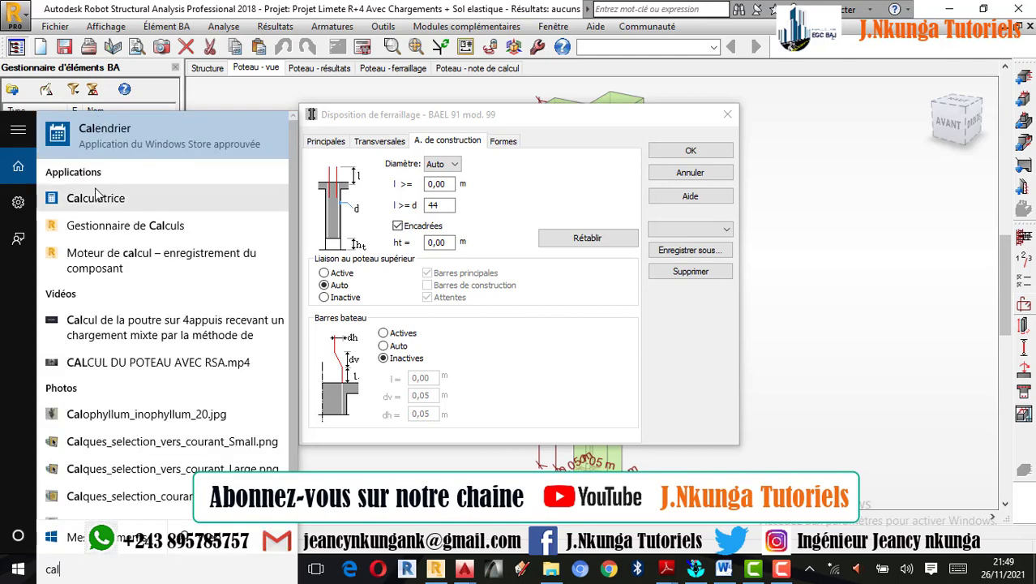
text(c)
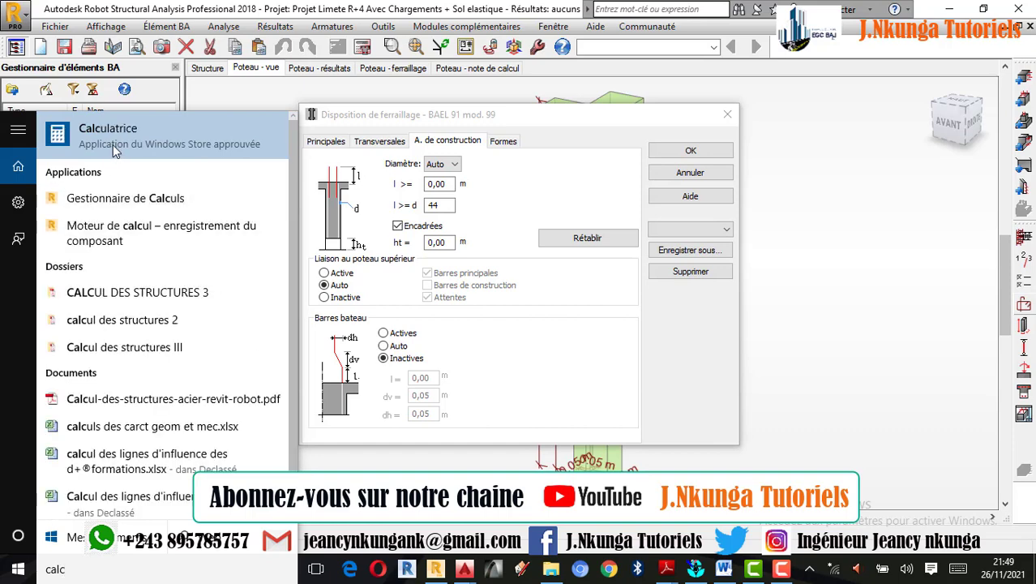
click(114, 150)
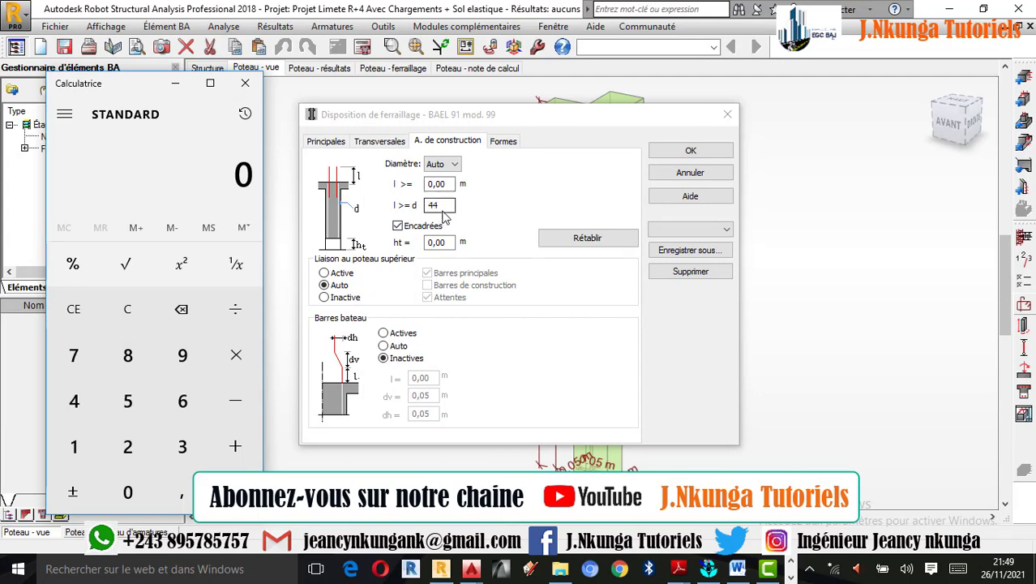
Calculate the starter bar length as 0.014 × 44 in the Calculator
click(180, 492)
click(127, 492)
click(74, 447)
click(74, 401)
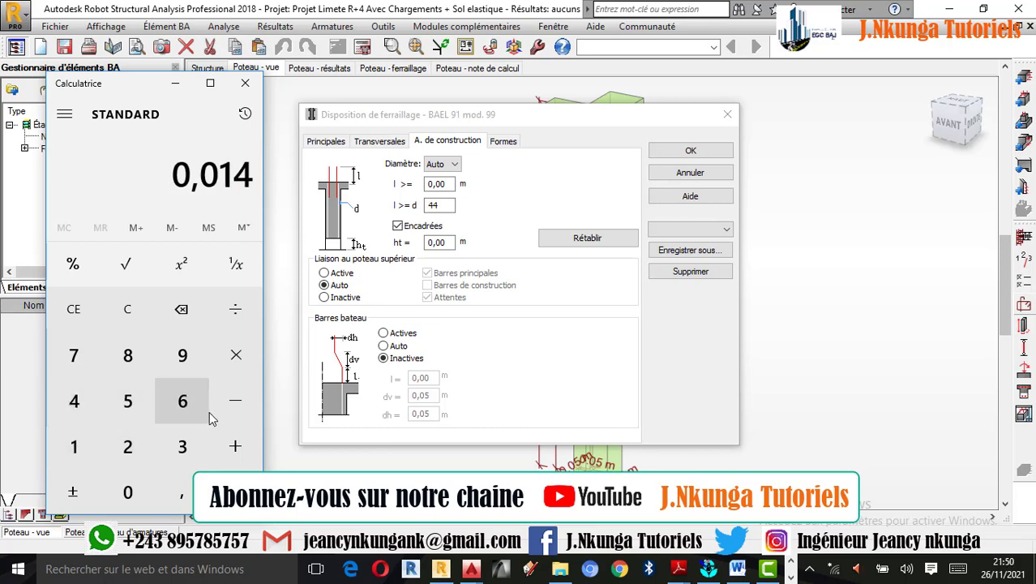
click(235, 355)
click(74, 401)
click(74, 400)
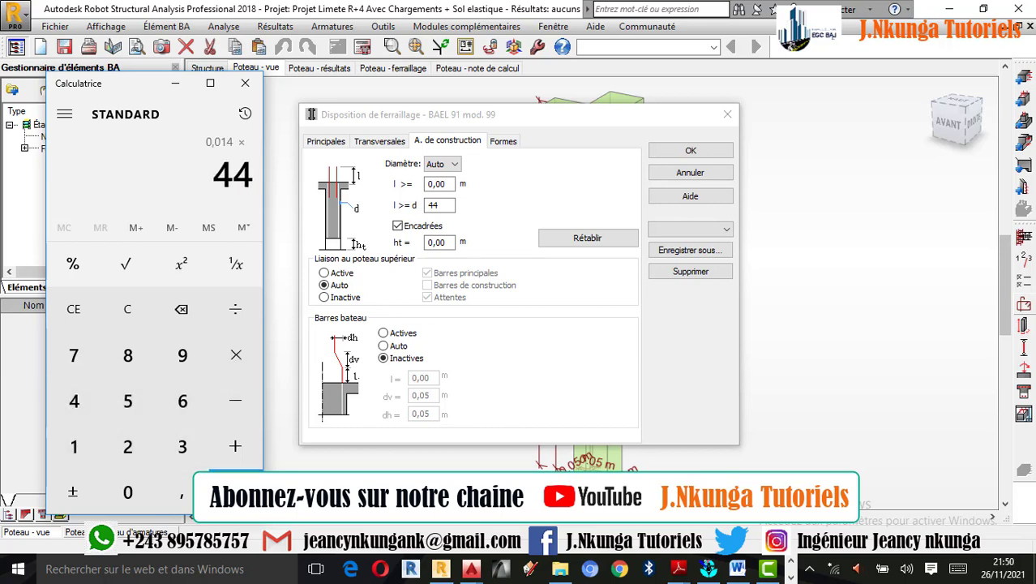
click(235, 492)
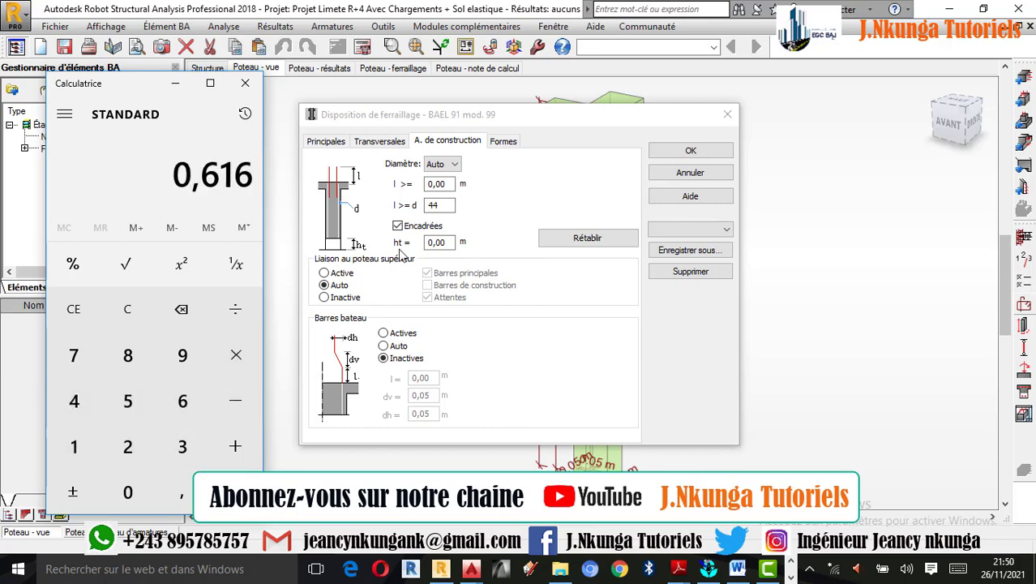
Set the minimum starter bar length to 0.60 m, give the main longitudinal bars a -90° left hook, and accept the reinforcement arrangement
double_click(451, 183)
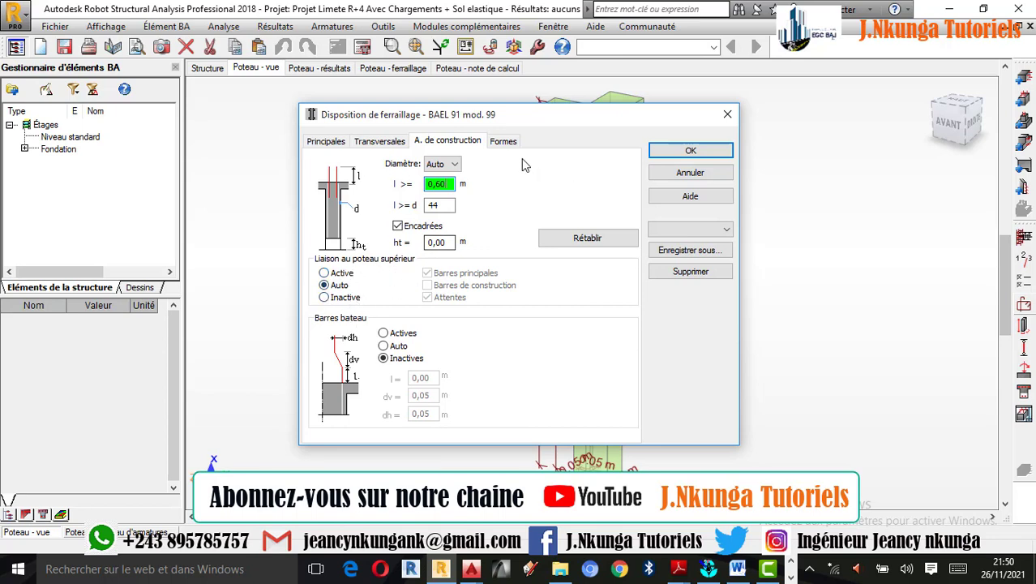
click(503, 141)
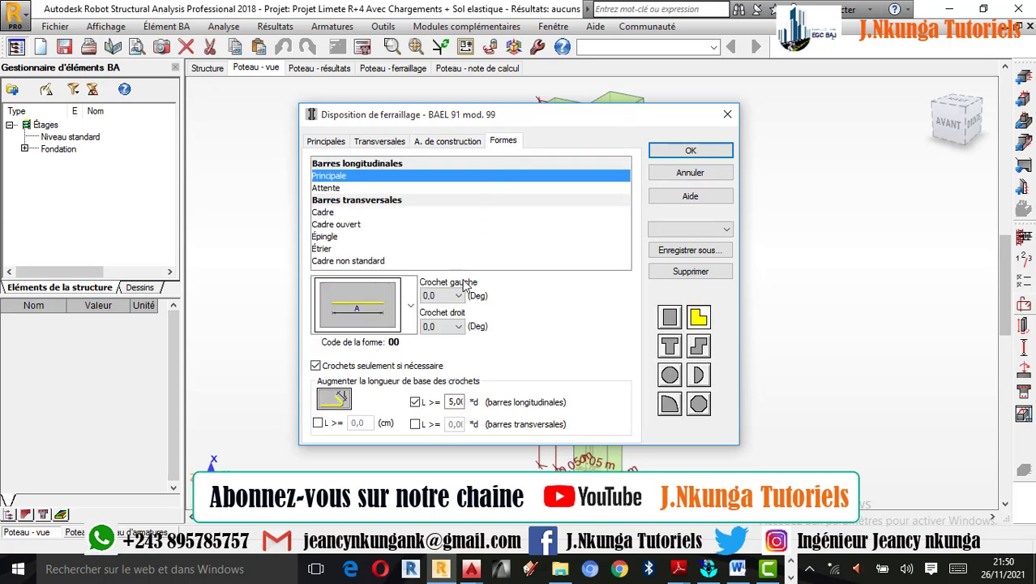
click(452, 296)
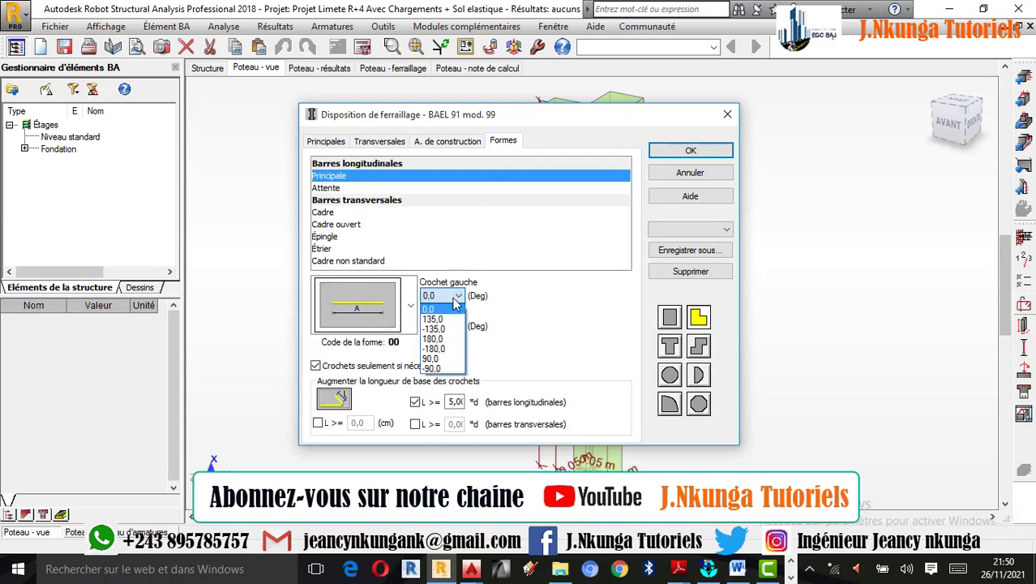
click(434, 368)
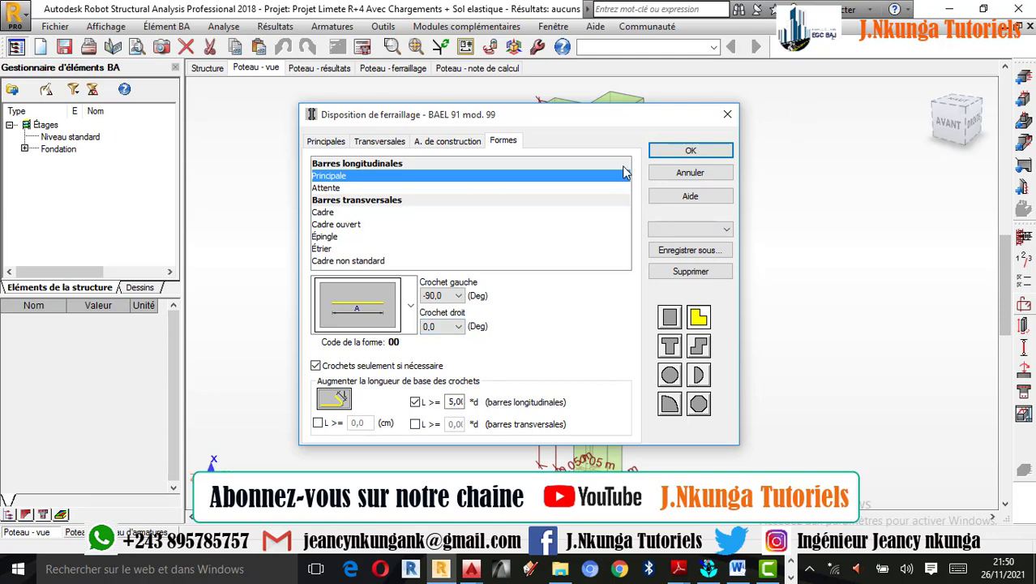
click(691, 150)
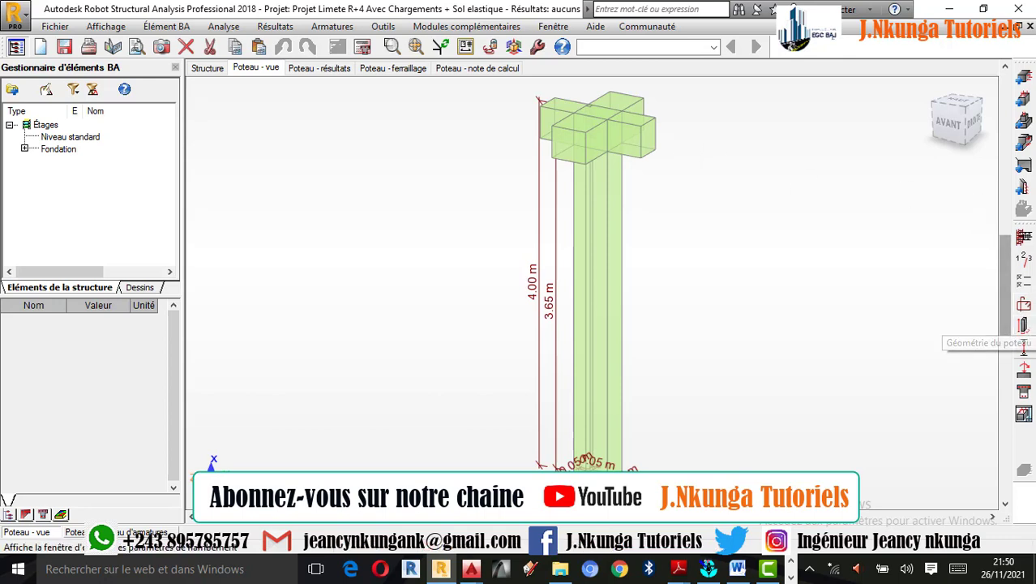
In the column's buckling model, assign the non-sway fixed-base, pinned-top support scheme (k = 0.70) to direction Y
click(1025, 347)
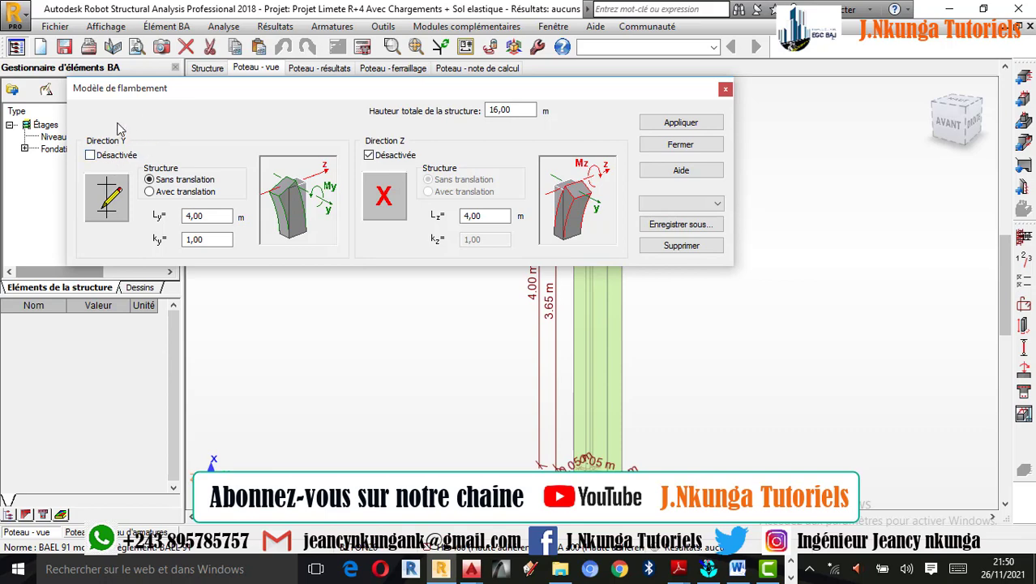
click(110, 203)
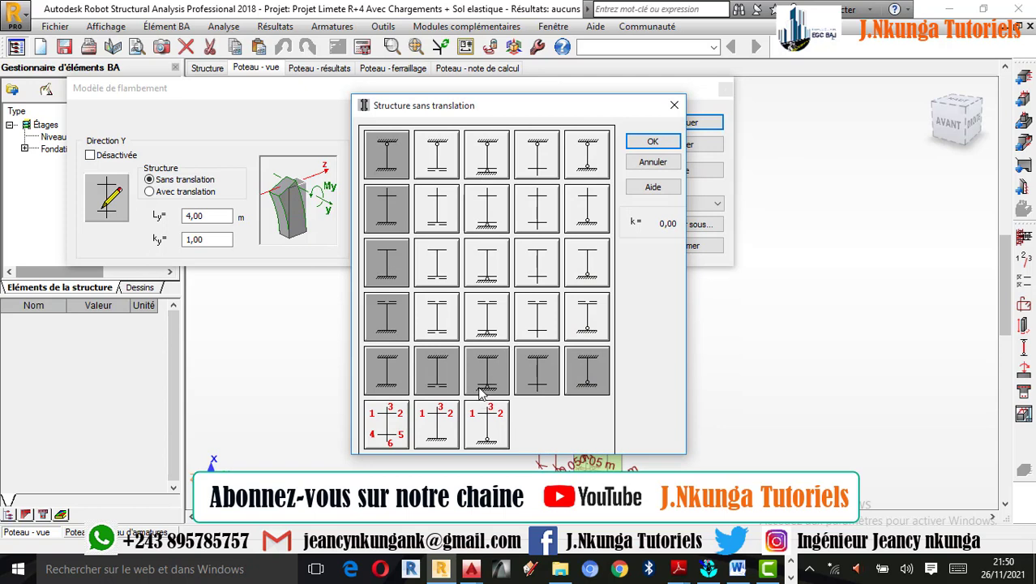
click(389, 150)
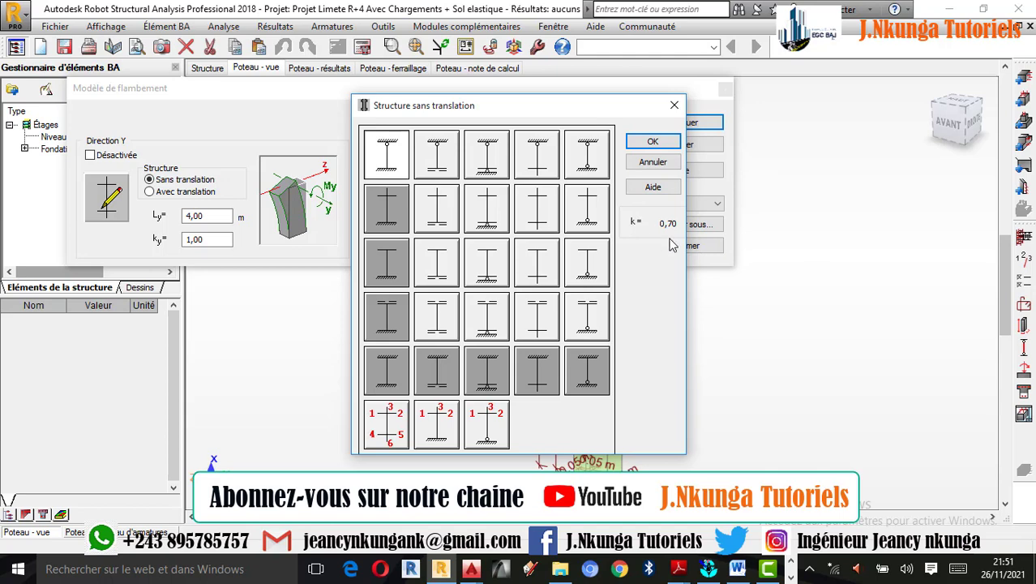
click(653, 141)
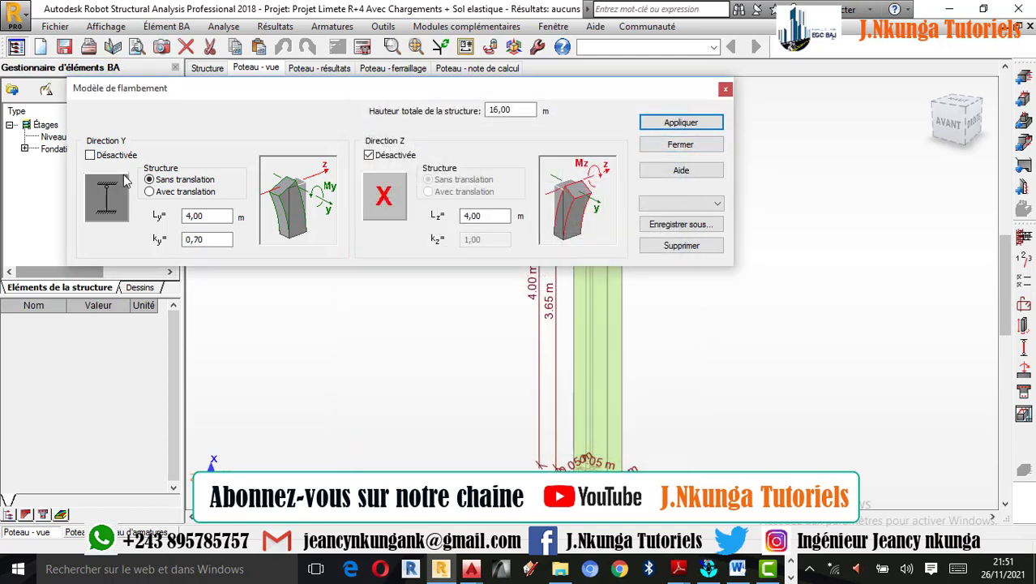
Enable buckling in direction Z with the same fixed-pinned scheme (k = 0.70), then apply and close the buckling model
click(395, 203)
click(384, 166)
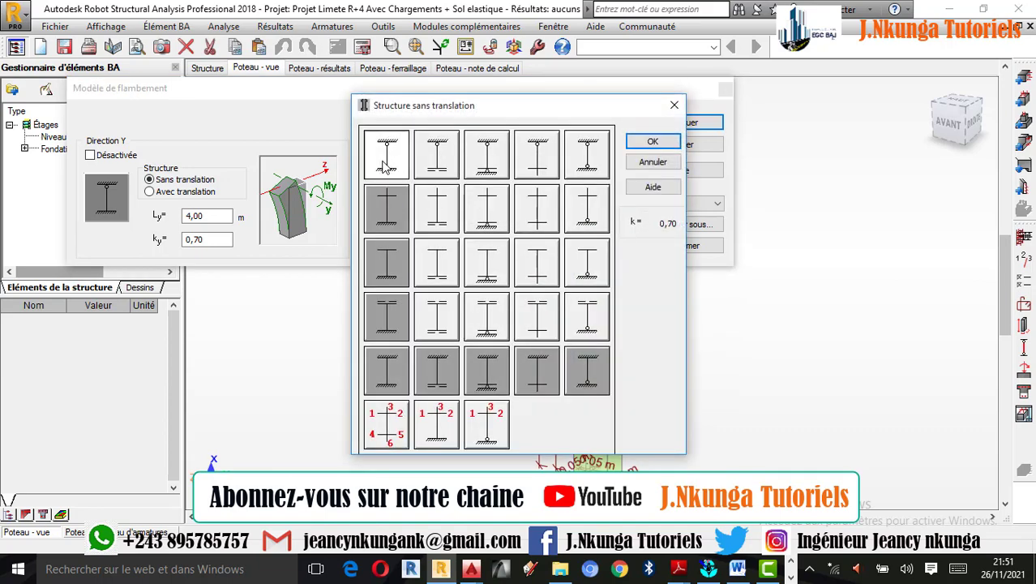
click(670, 142)
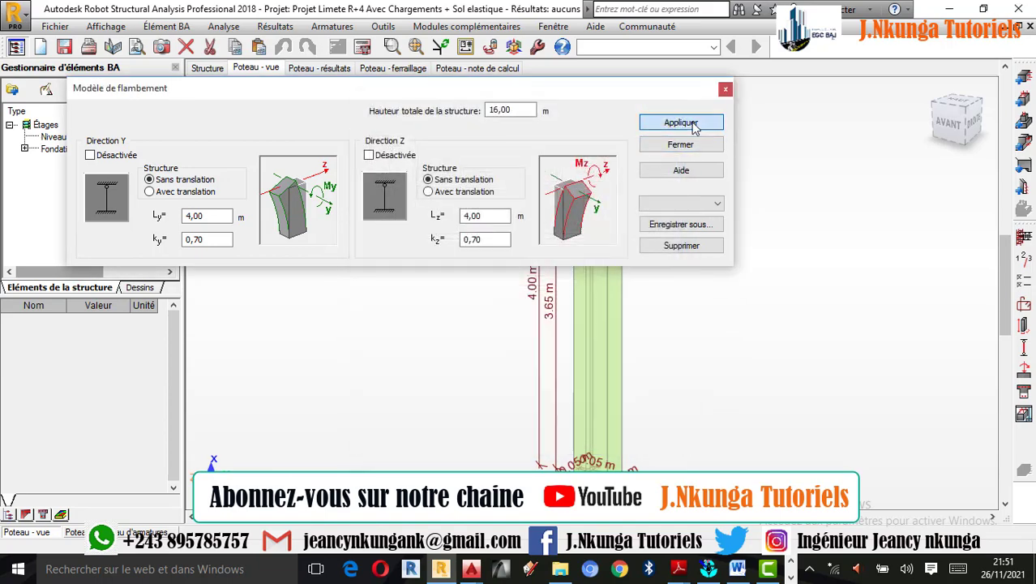
click(681, 122)
click(726, 89)
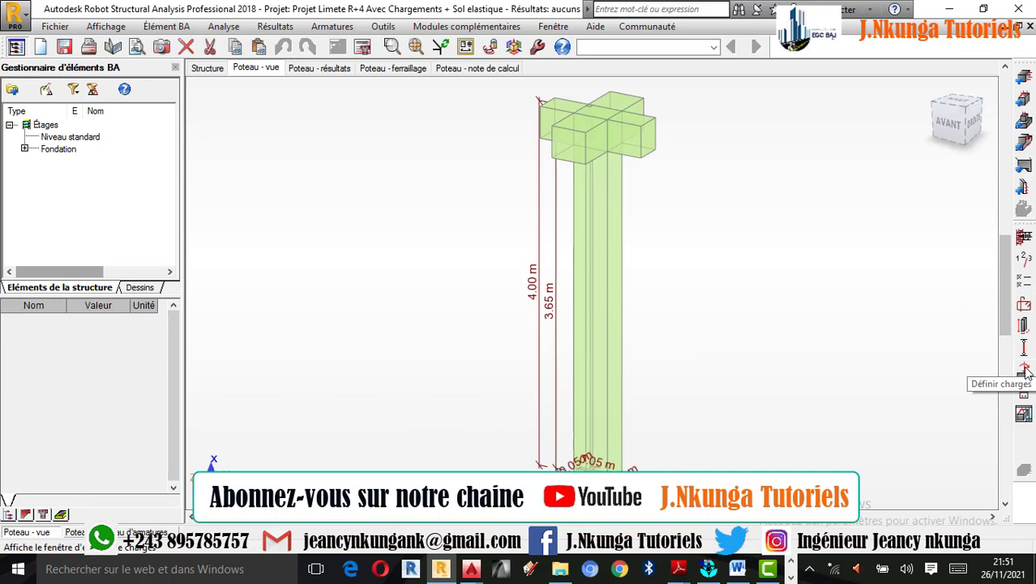
Review the column's load cases and their axial forces in the loads table, and close it without changes
click(1025, 370)
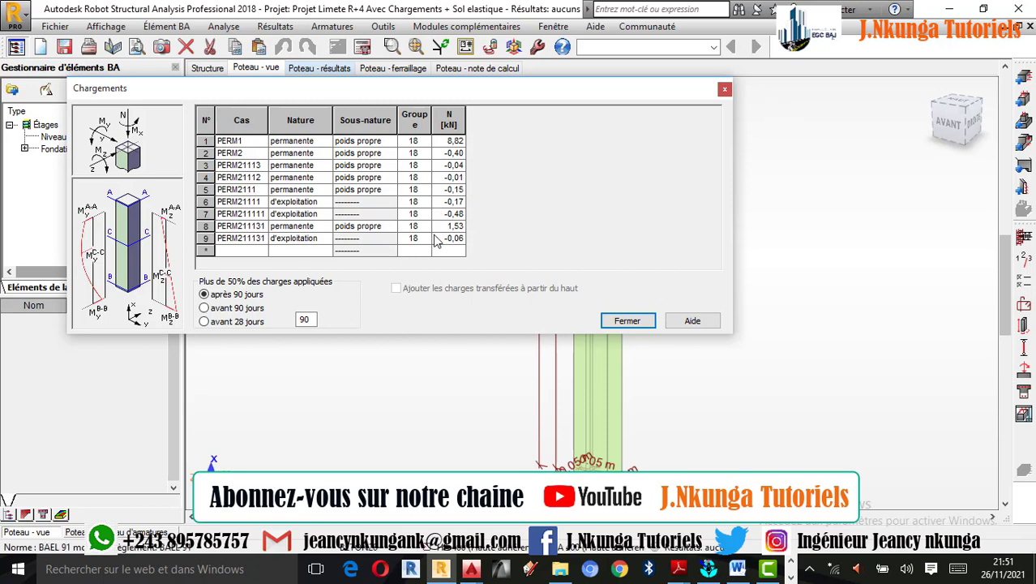
click(793, 559)
click(791, 577)
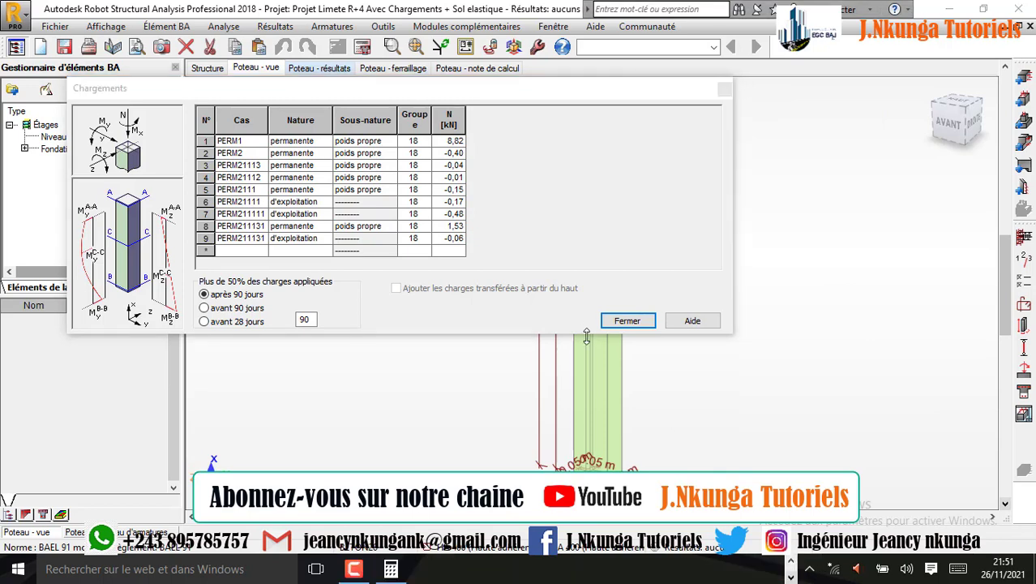
click(641, 322)
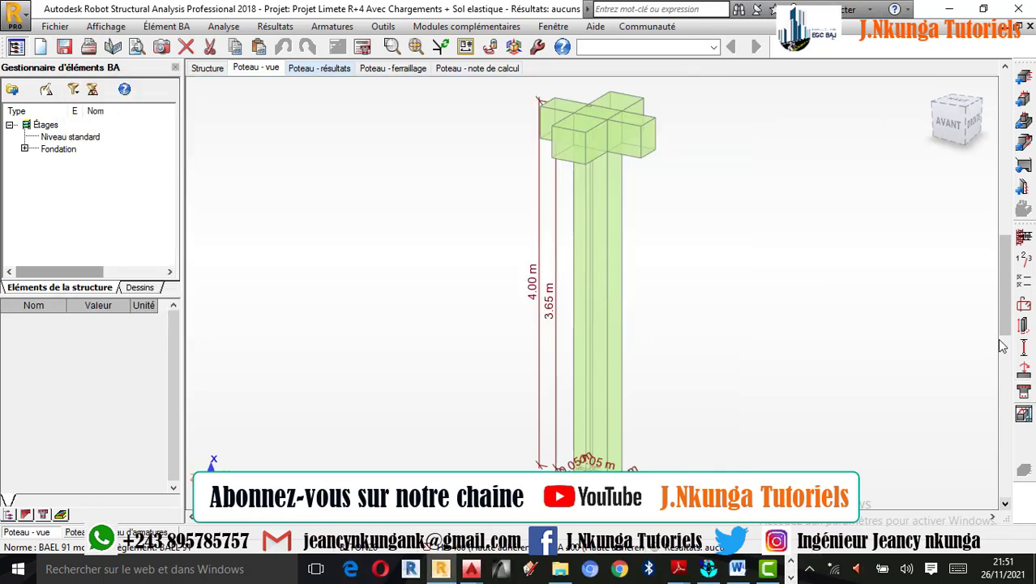